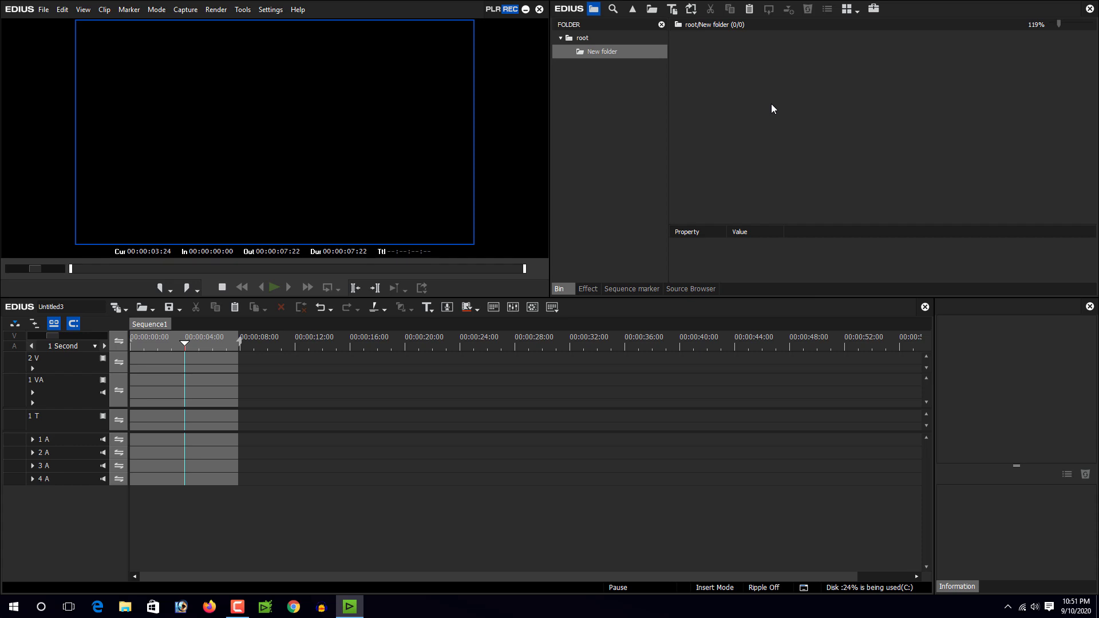
- Import footage 01 and footage 02 into the bin folder and place footage 01 at the start of track 1 VA
{"action": "right_click", "coordinate": [771, 104]}
{"action": "left_click", "coordinate": [830, 136]}
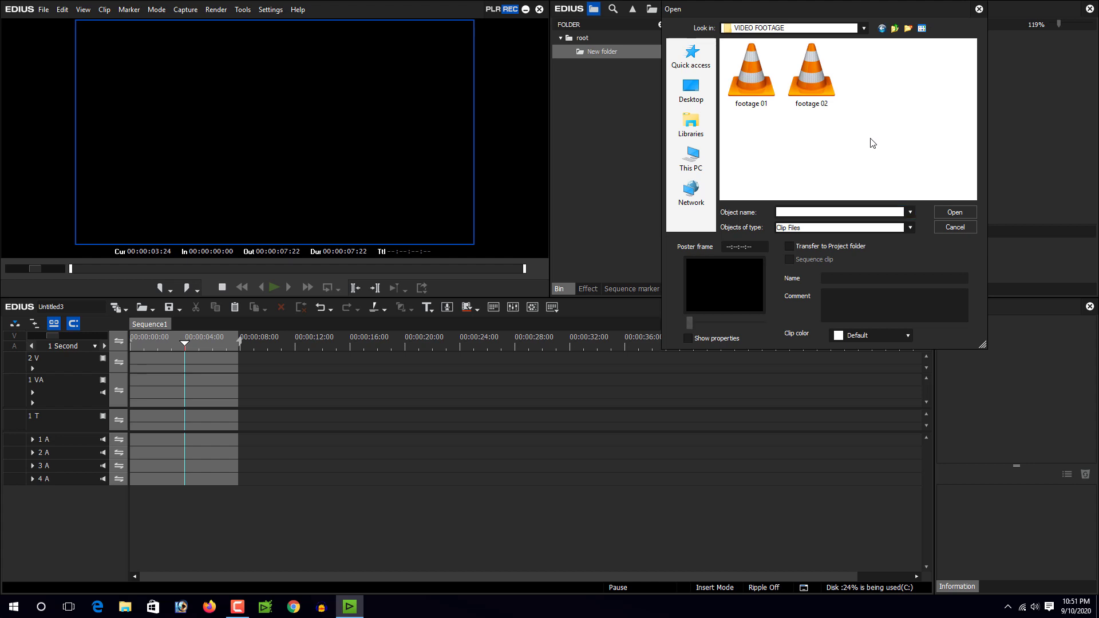
{"action": "left_click_drag", "start_coordinate": [870, 138], "coordinate": [732, 63]}
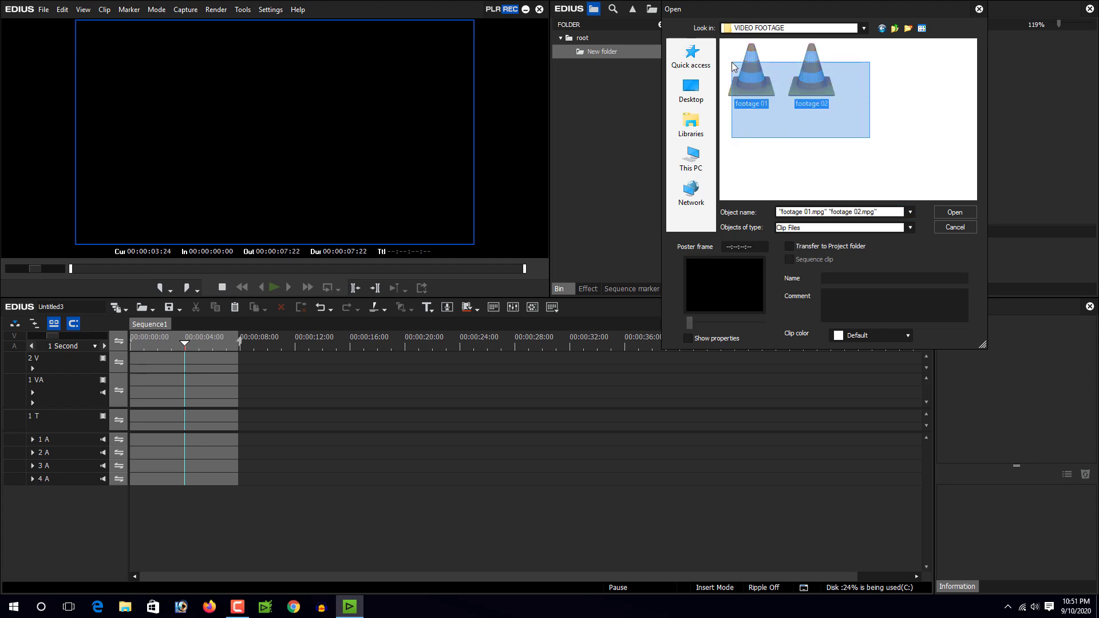
{"action": "left_click", "coordinate": [949, 212]}
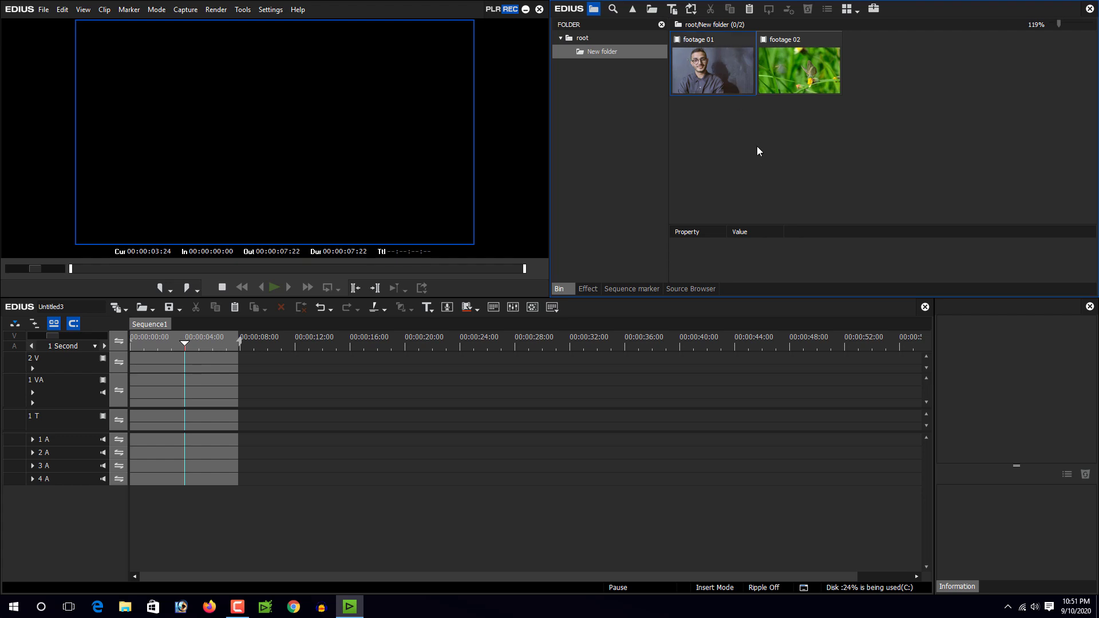
{"action": "left_click_drag", "start_coordinate": [715, 67], "coordinate": [117, 389]}
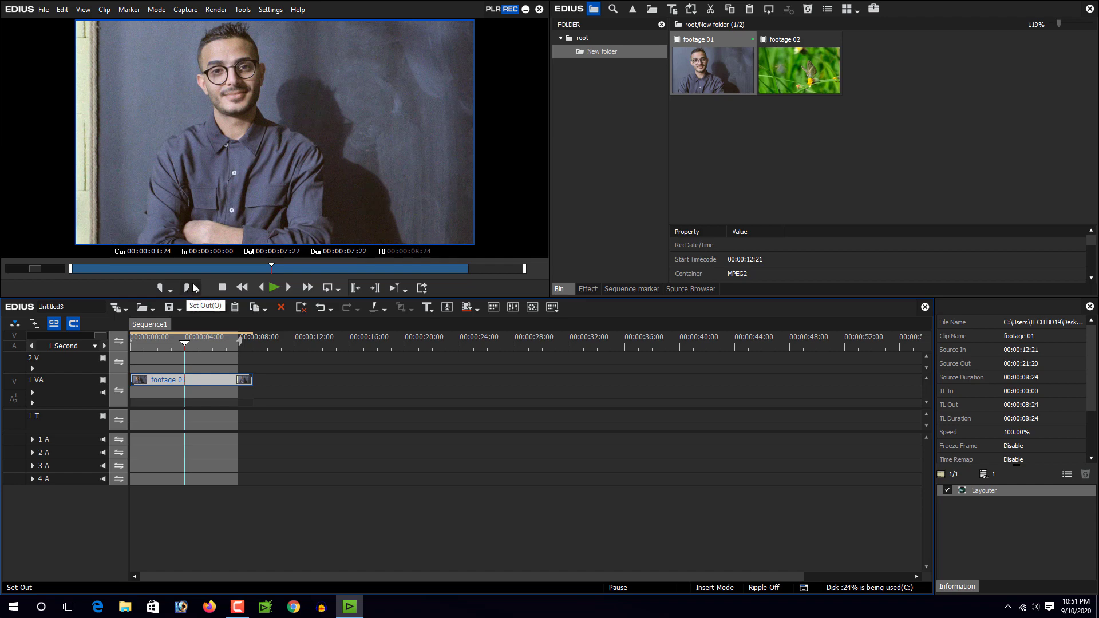
- Play footage 01 from its beginning in full-screen preview to inspect the noise, and return to the editing layout
{"action": "key", "text": "Home"}
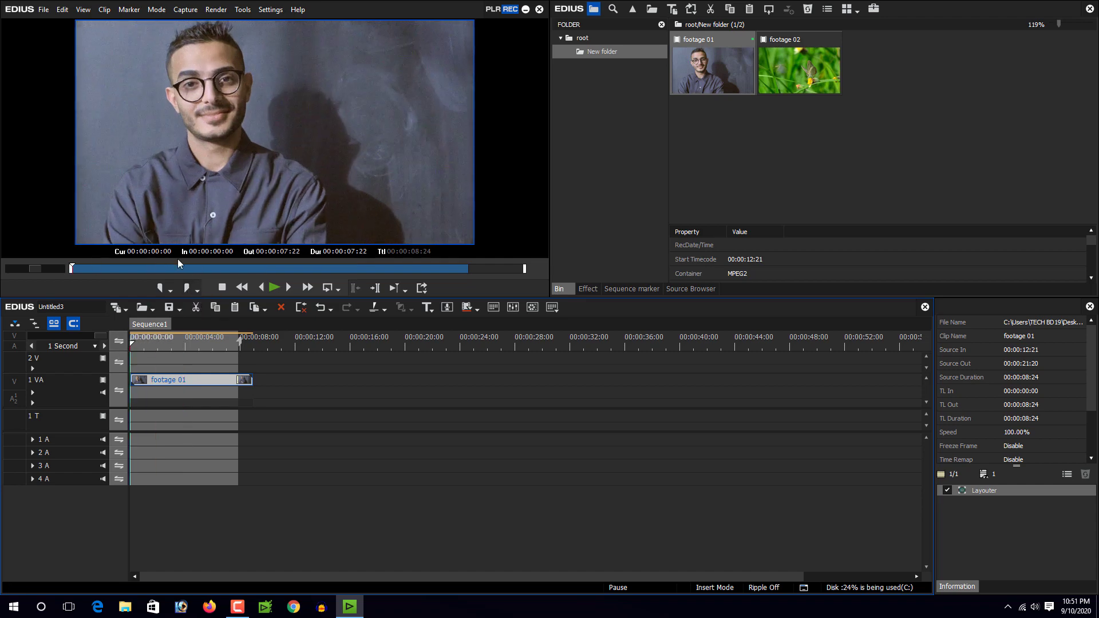
{"action": "double_click", "coordinate": [351, 163]}
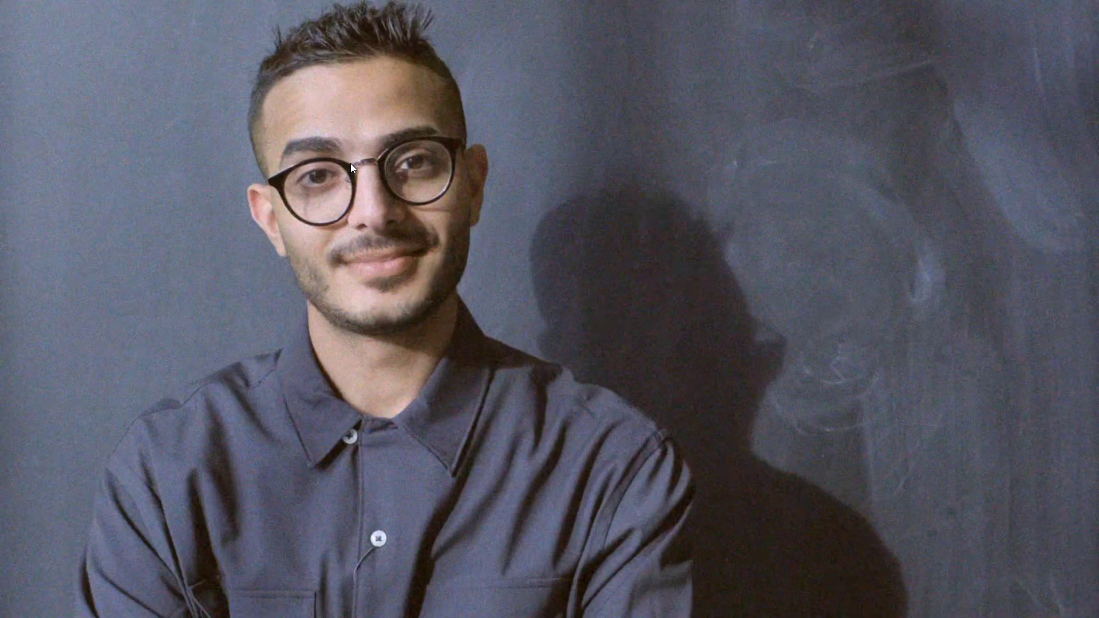
{"action": "key", "text": "space"}
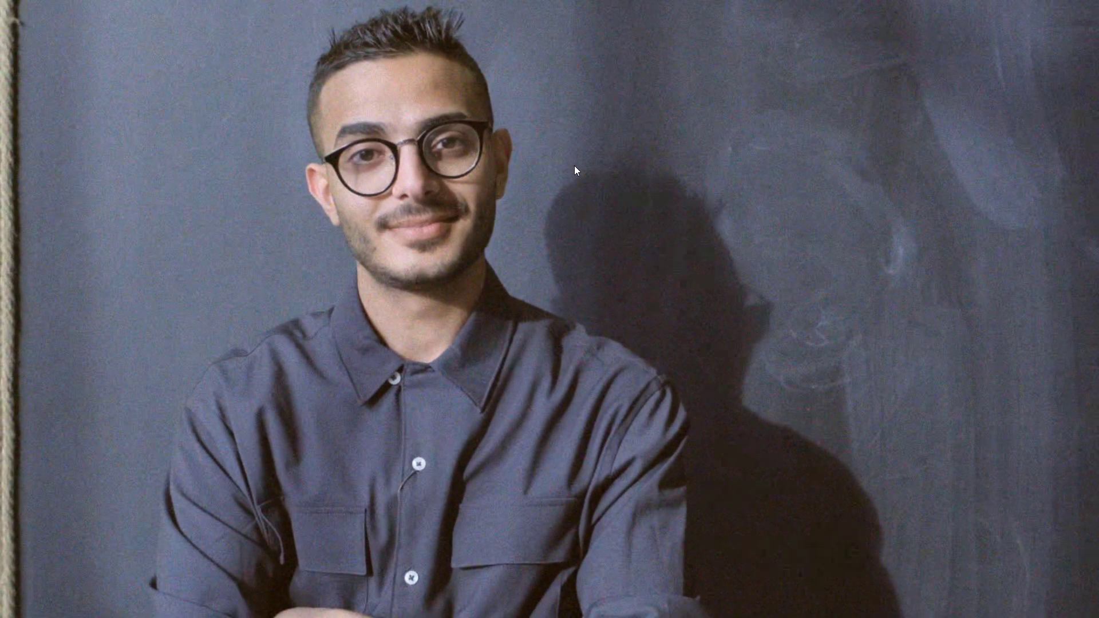
{"action": "key", "text": "Escape"}
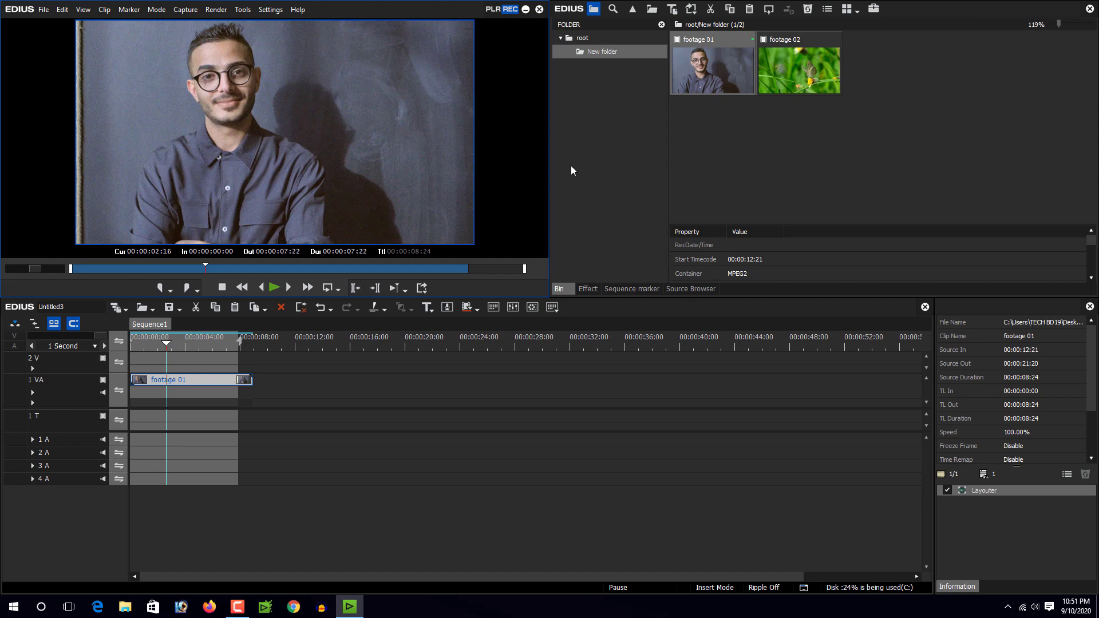
- Apply the Neat Video v4 video filter to the footage 01 clip on the timeline
{"action": "left_click", "coordinate": [588, 292]}
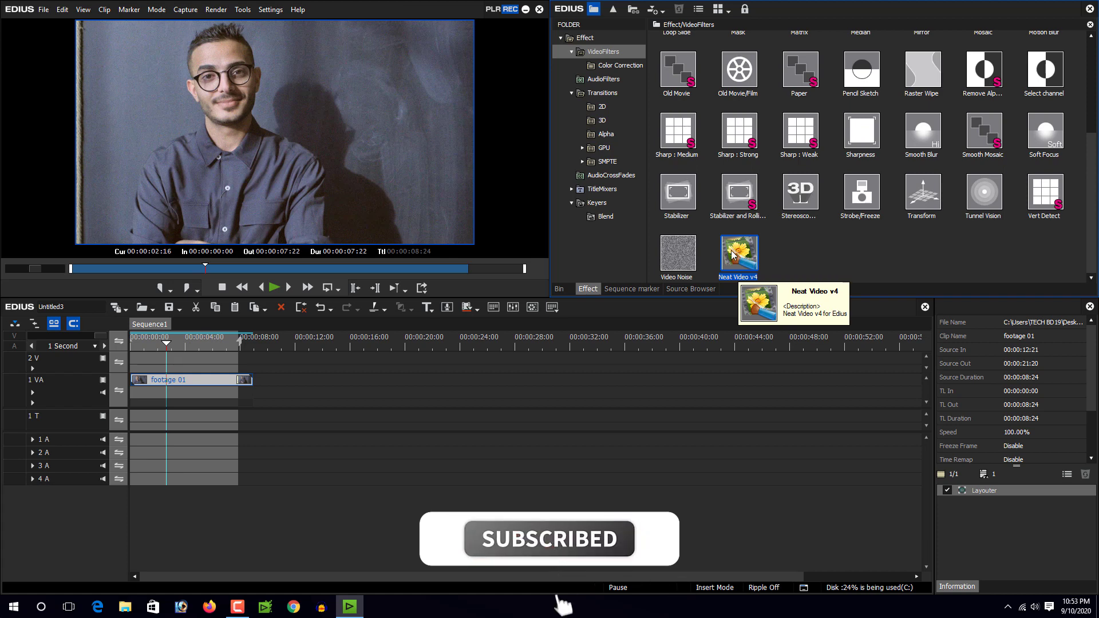
{"action": "left_click", "coordinate": [584, 57]}
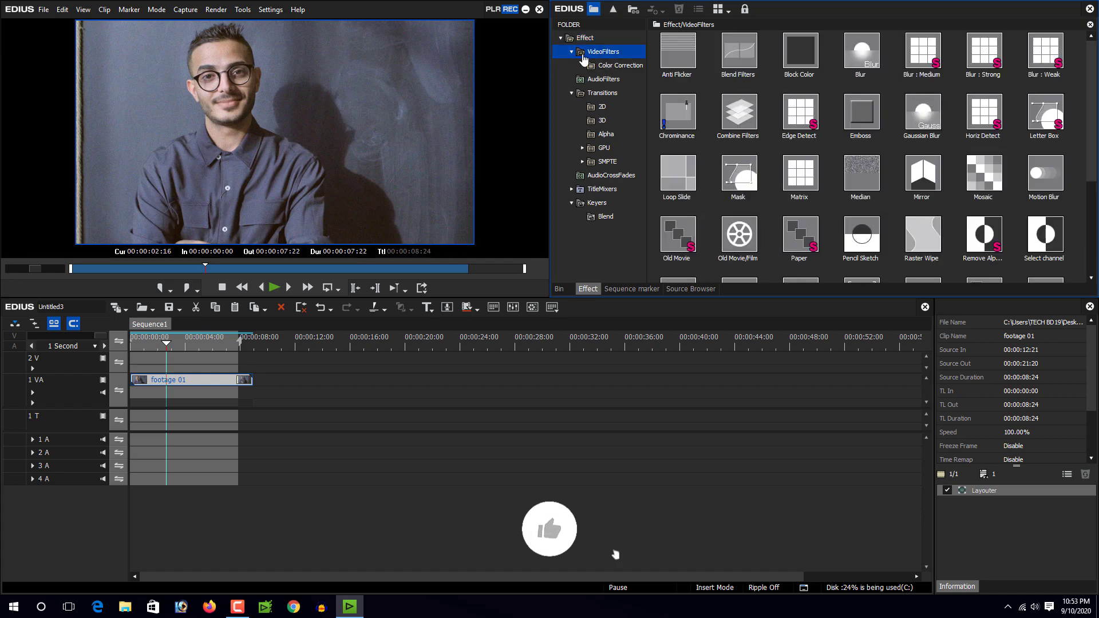
{"action": "scroll", "coordinate": [1088, 198], "scroll_direction": "down", "scroll_amount": 1}
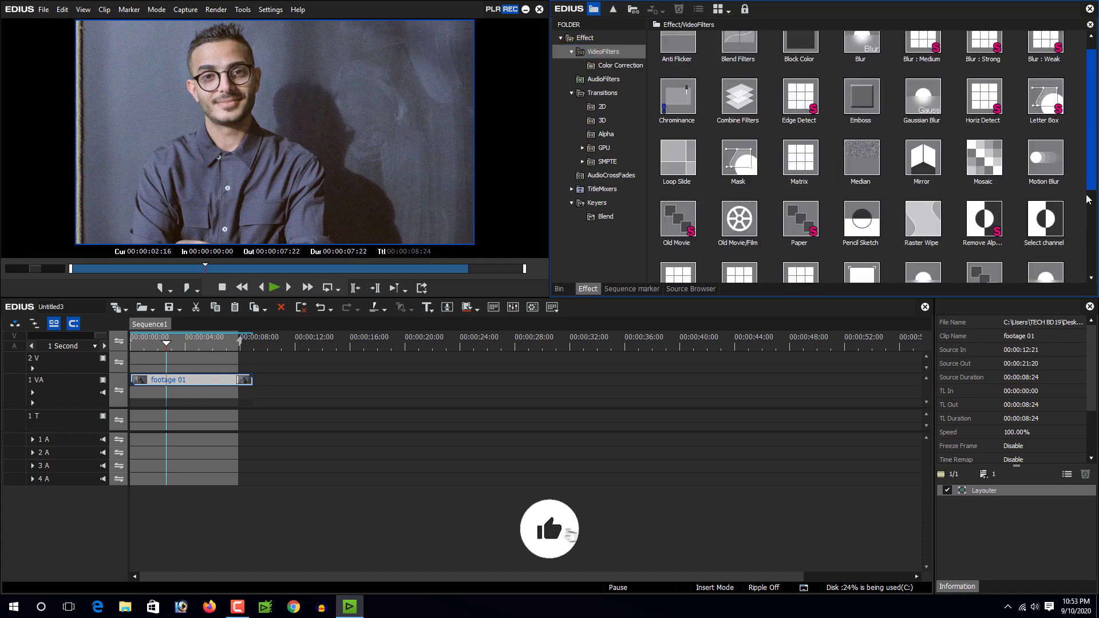
{"action": "scroll", "coordinate": [1088, 198], "scroll_direction": "down", "scroll_amount": 3}
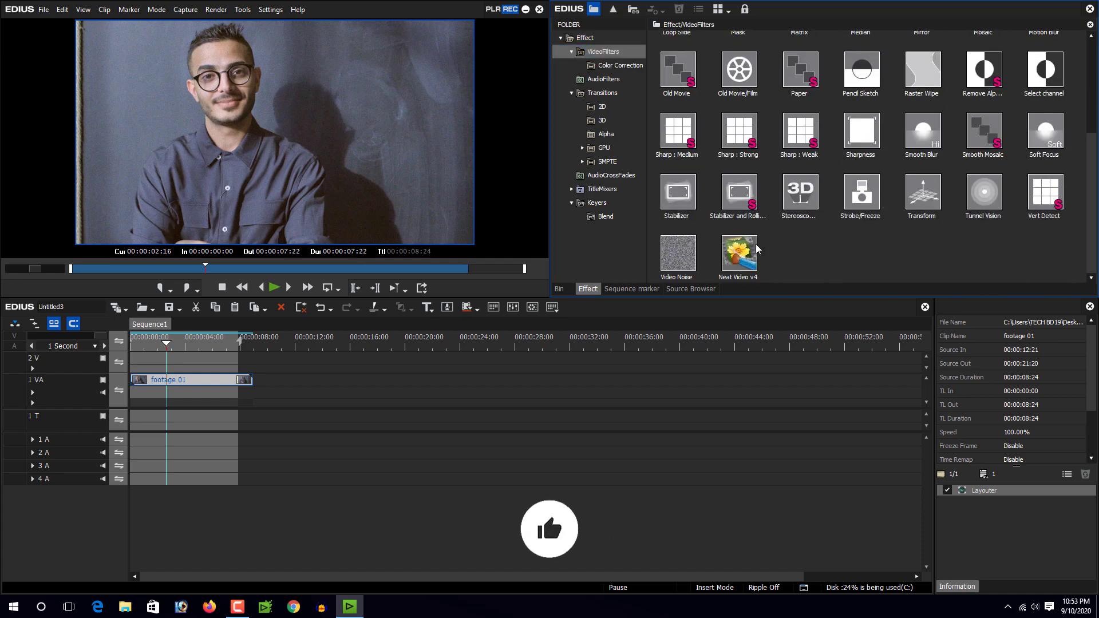
{"action": "left_click_drag", "start_coordinate": [743, 256], "coordinate": [190, 383]}
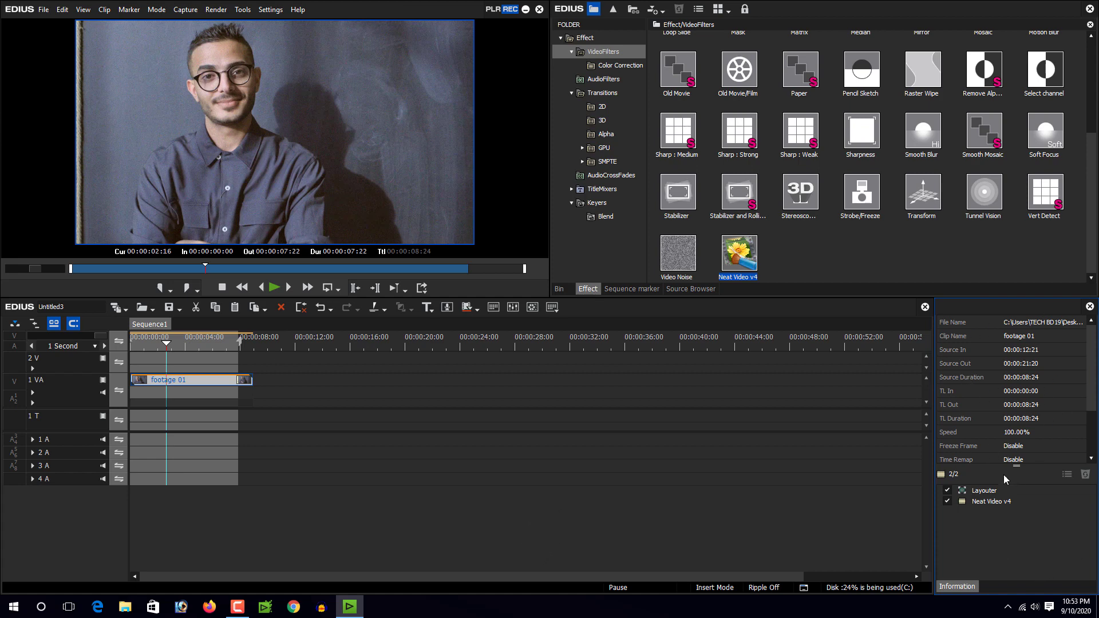
- Open the Neat Video v4 filter settings for footage 01, dismissing the demo notice
{"action": "left_click", "coordinate": [977, 502]}
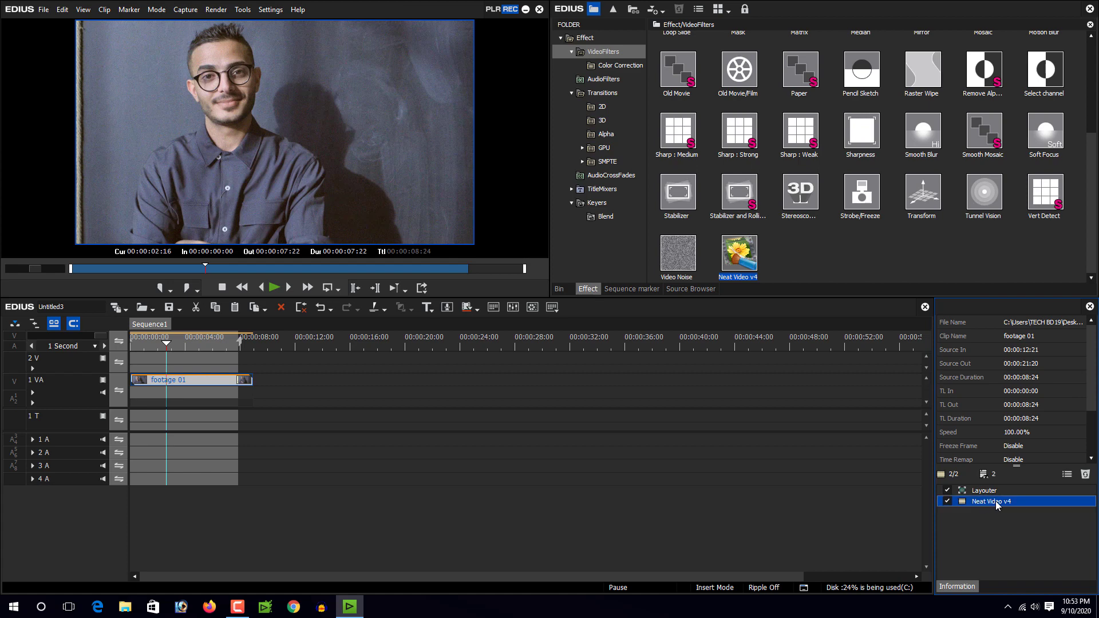
{"action": "double_click", "coordinate": [996, 502]}
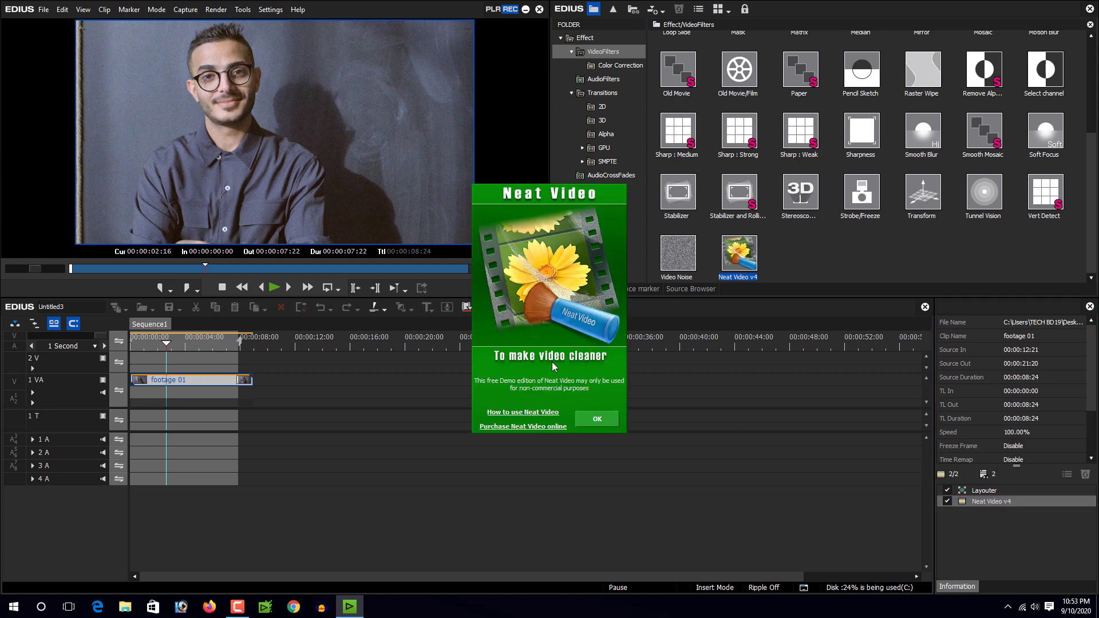
{"action": "left_click", "coordinate": [607, 419]}
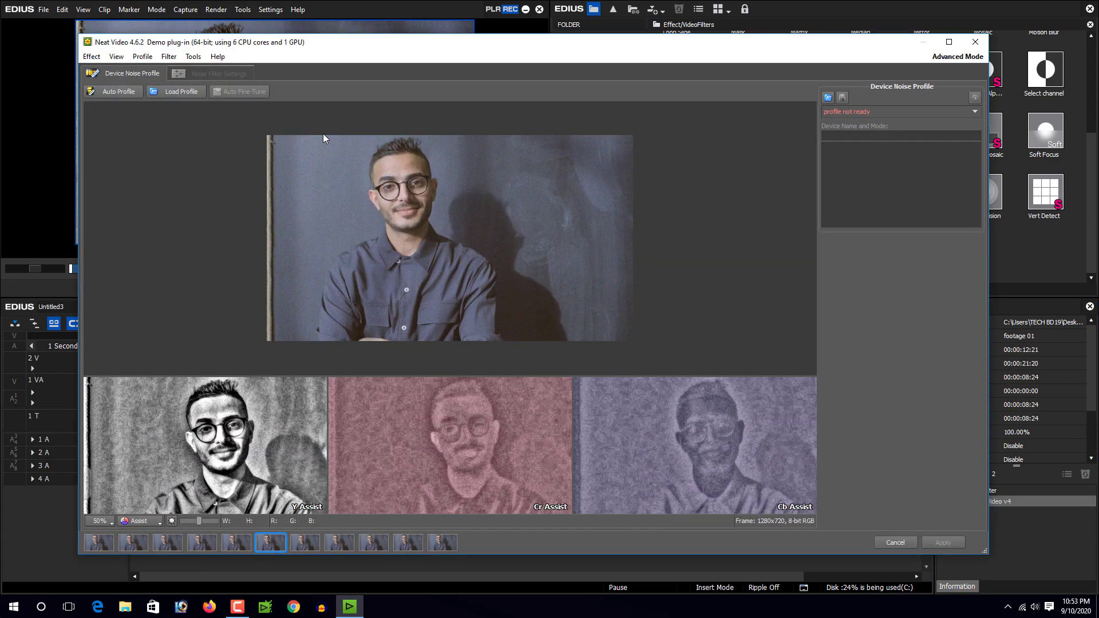
{"action": "left_click_drag", "start_coordinate": [354, 46], "coordinate": [349, 32]}
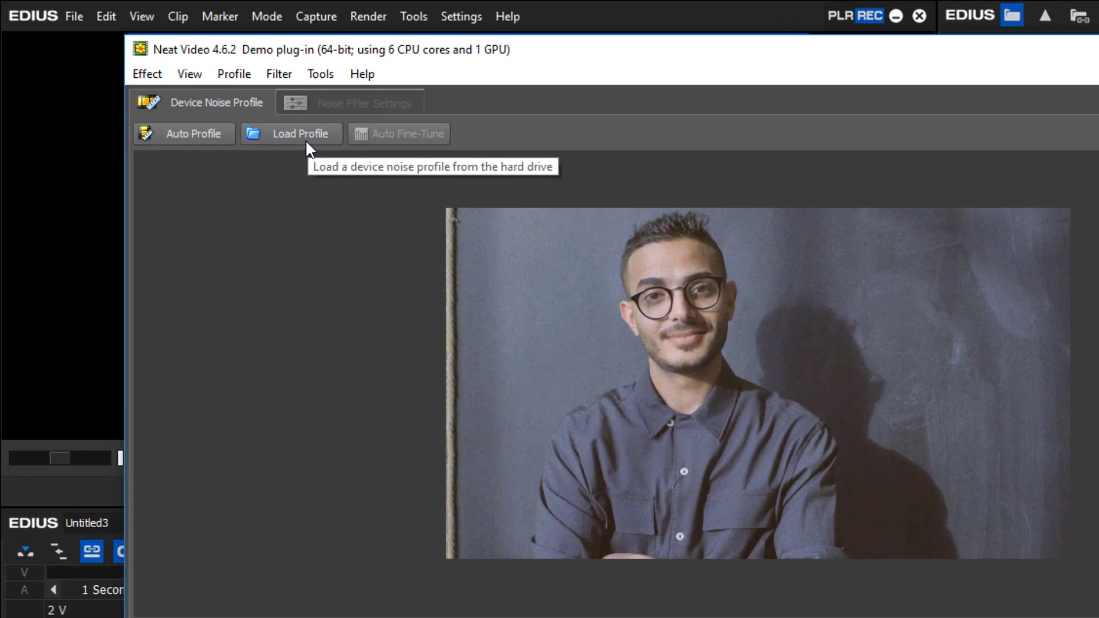
- Load the device noise profile Generic-3 (medium noise).dnp from the Generic Profiles folder
{"action": "left_click", "coordinate": [304, 137]}
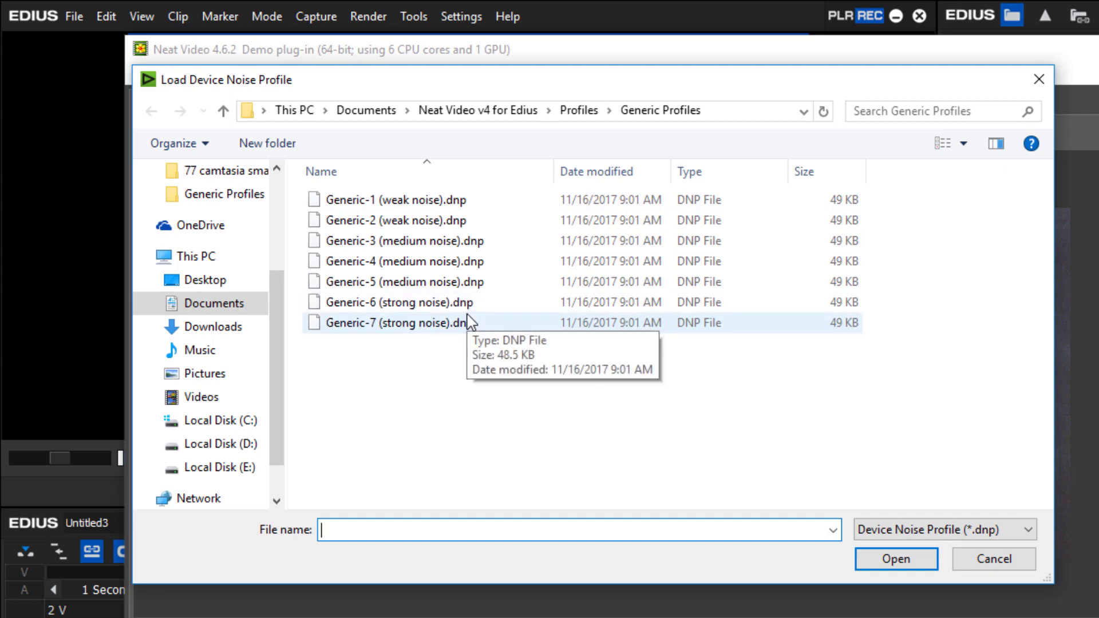
{"action": "left_click", "coordinate": [428, 247]}
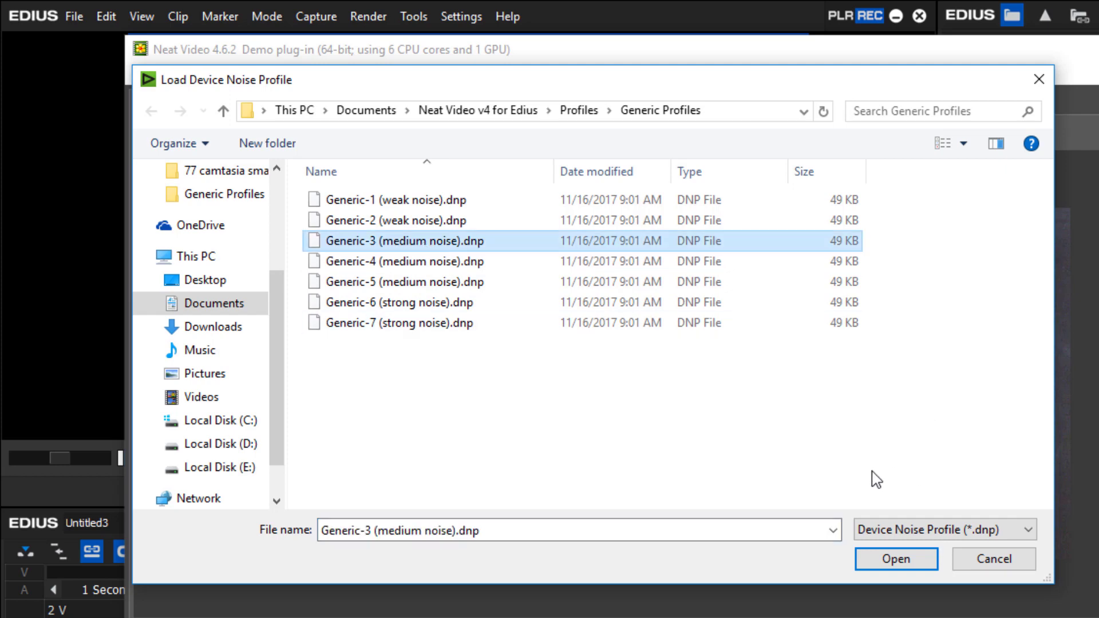
{"action": "left_click", "coordinate": [894, 559]}
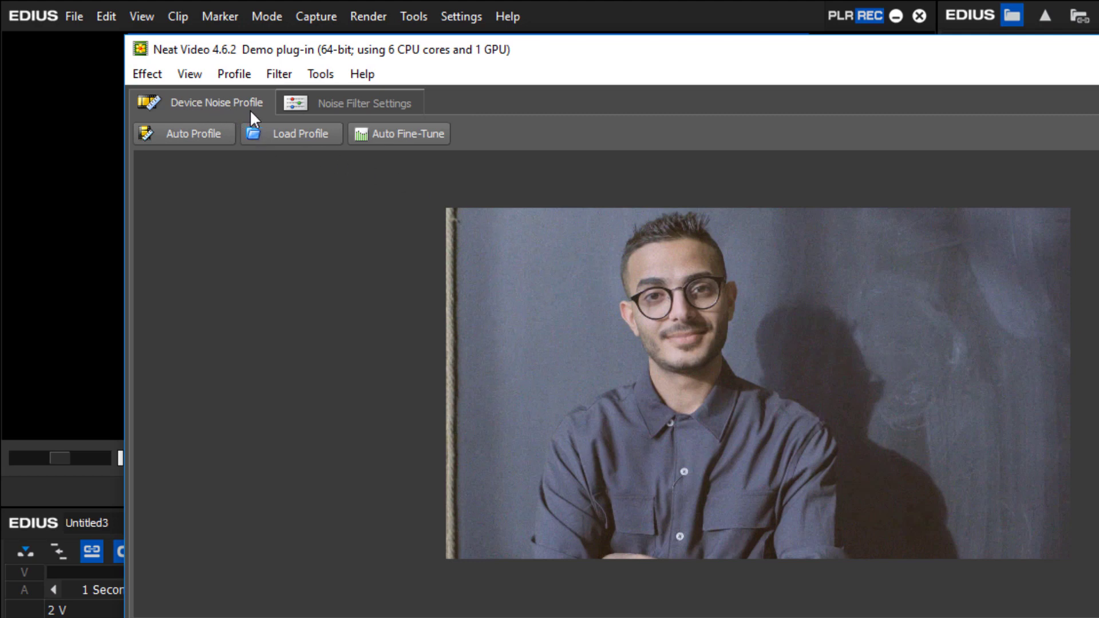
- Set the temporal filter radius to 3 and the spatial luminance noise reduction to 85%
{"action": "left_click", "coordinate": [346, 101]}
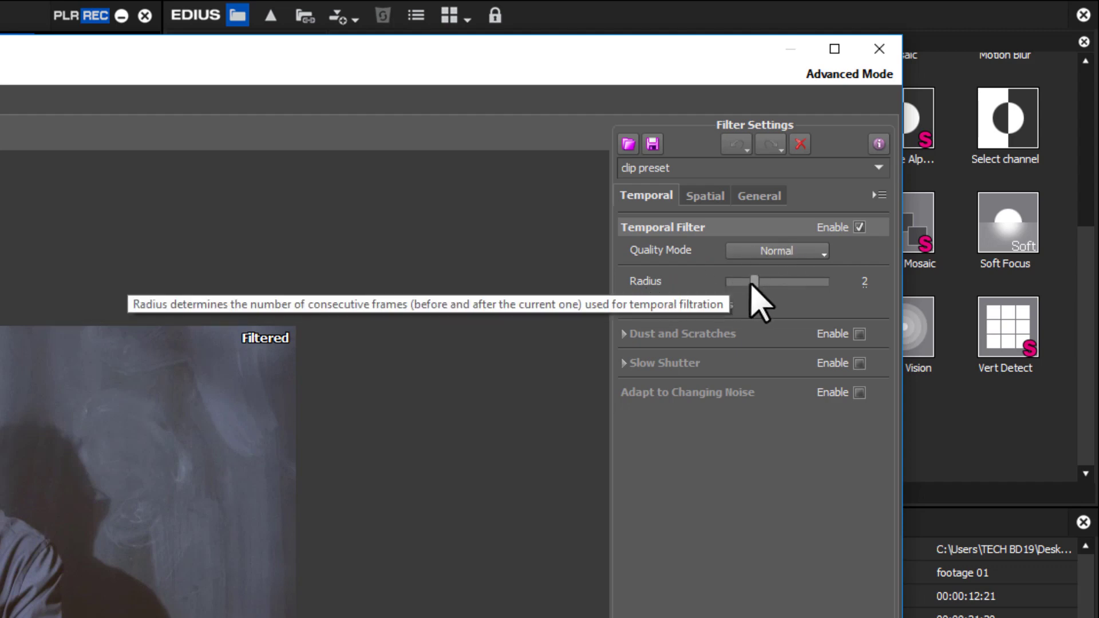
{"action": "left_click_drag", "start_coordinate": [753, 282], "coordinate": [778, 283]}
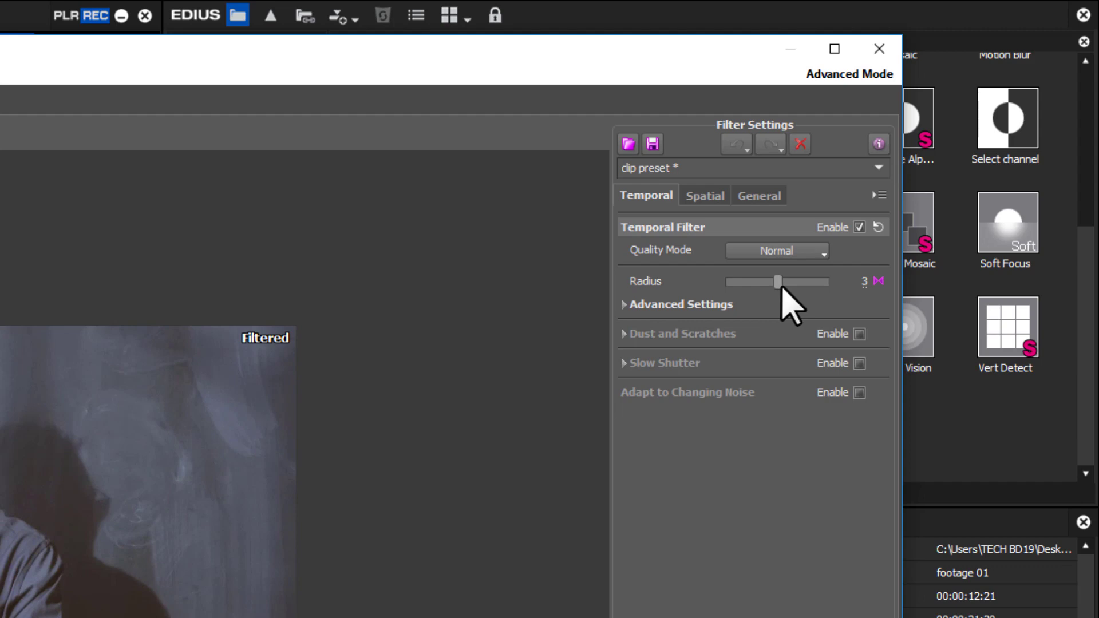
{"action": "left_click", "coordinate": [706, 205]}
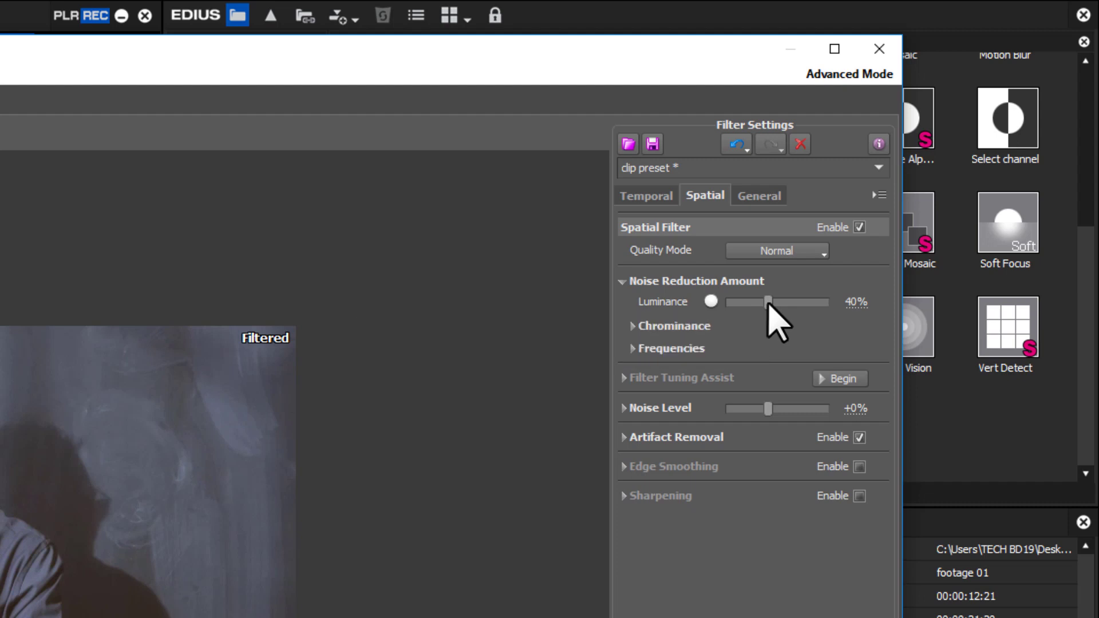
{"action": "left_click_drag", "start_coordinate": [767, 301], "coordinate": [809, 306]}
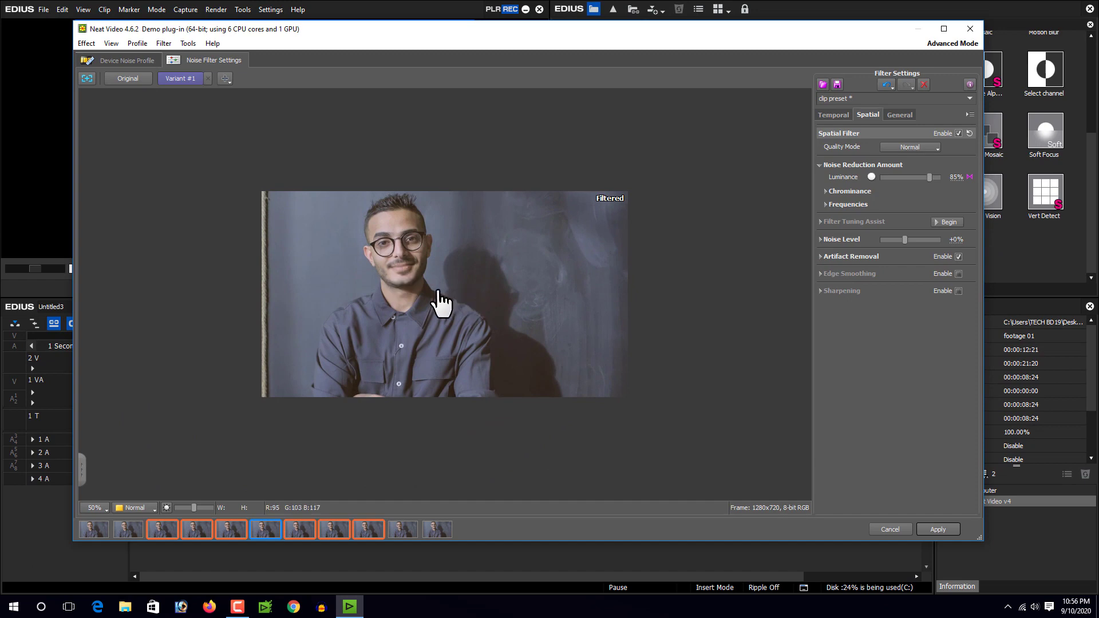
- Compare the original and filtered image at 300% magnification around the man's shoulder and face
{"action": "scroll", "coordinate": [498, 309], "scroll_direction": "up", "scroll_amount": 2}
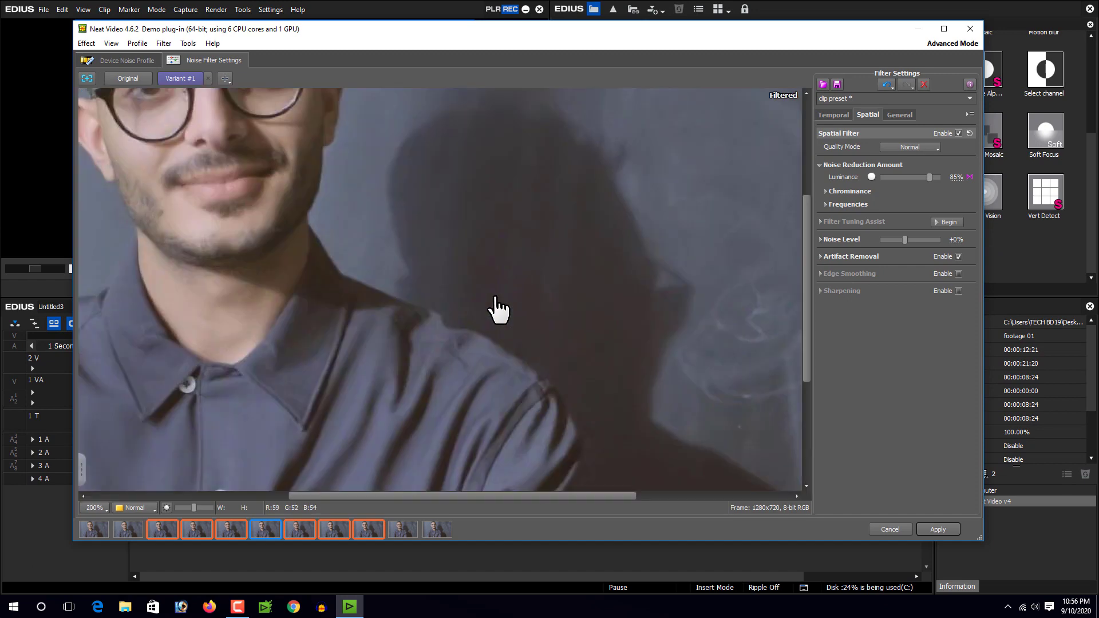
{"action": "scroll", "coordinate": [496, 299], "scroll_direction": "up", "scroll_amount": 1}
{"action": "key", "text": "space"}
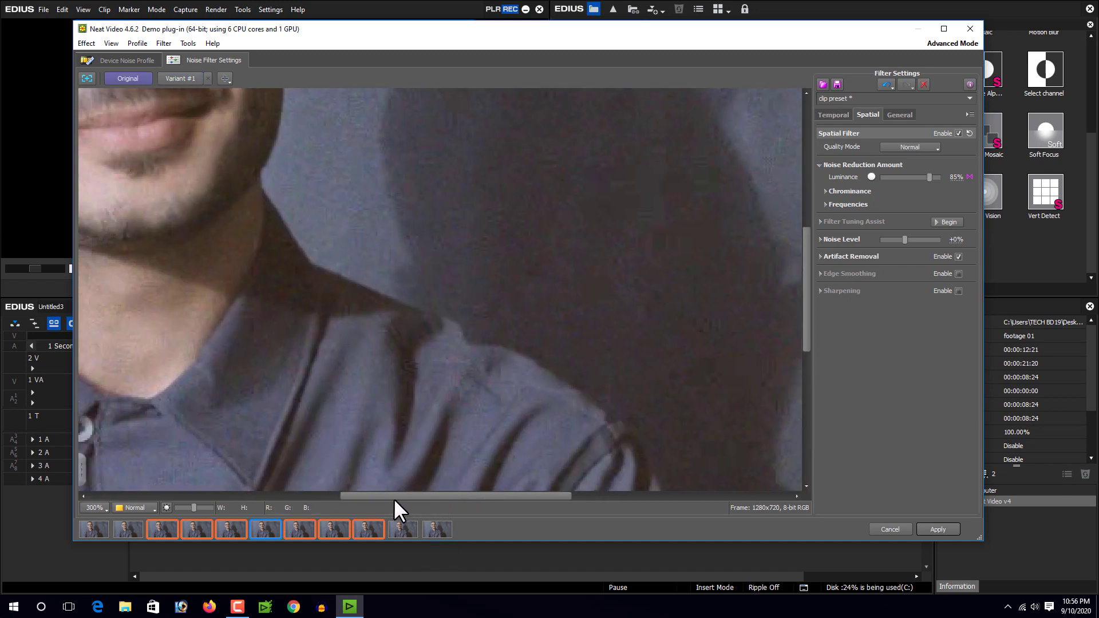
{"action": "left_click_drag", "start_coordinate": [394, 496], "coordinate": [282, 496]}
{"action": "left_click_drag", "start_coordinate": [806, 328], "coordinate": [804, 272]}
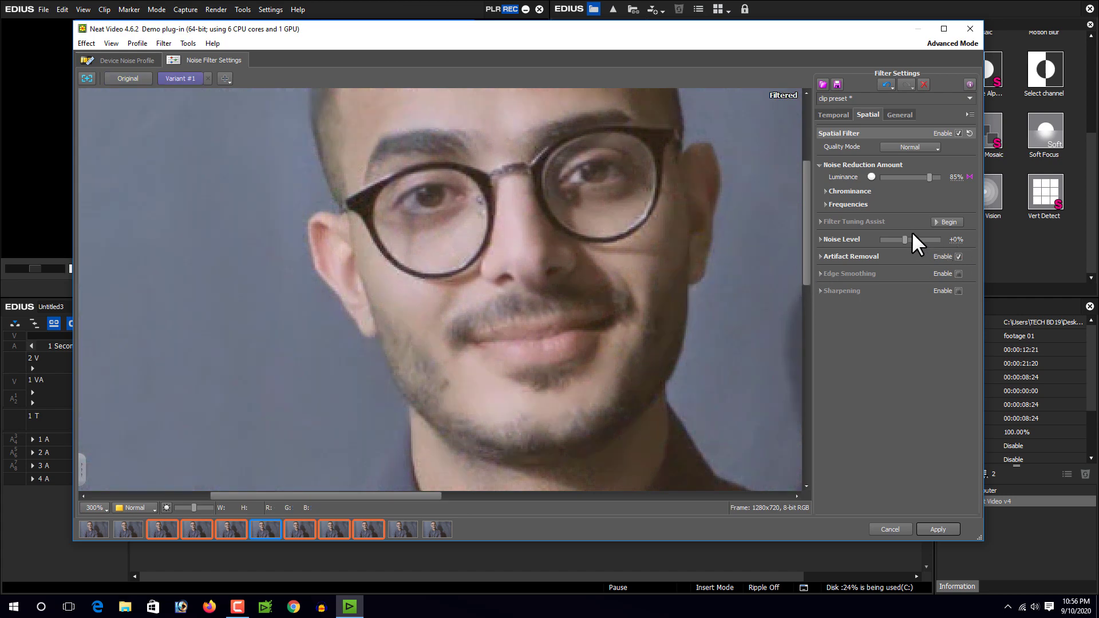
- Raise the spatial noise level to +60% and apply the Neat Video settings to the clip
{"action": "mouse_move", "coordinate": [905, 240]}
{"action": "left_mouse_down"}
{"action": "mouse_move", "coordinate": [925, 239]}
{"action": "mouse_move", "coordinate": [914, 242]}
{"action": "left_mouse_up"}
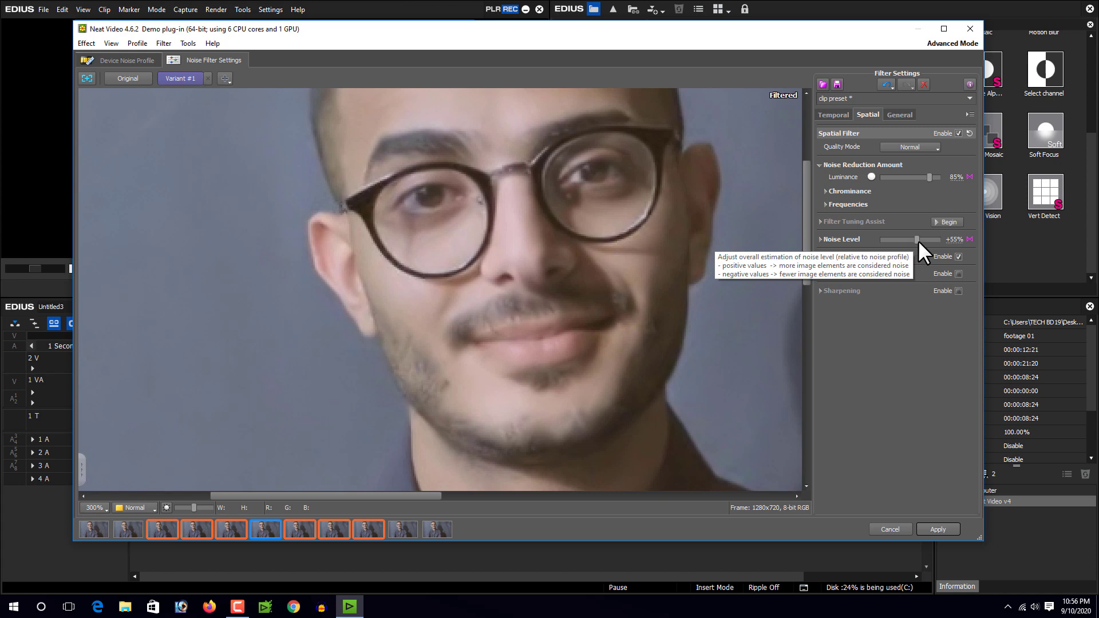
{"action": "mouse_move", "coordinate": [918, 239]}
{"action": "left_mouse_down"}
{"action": "mouse_move", "coordinate": [901, 245]}
{"action": "mouse_move", "coordinate": [914, 241]}
{"action": "left_mouse_up"}
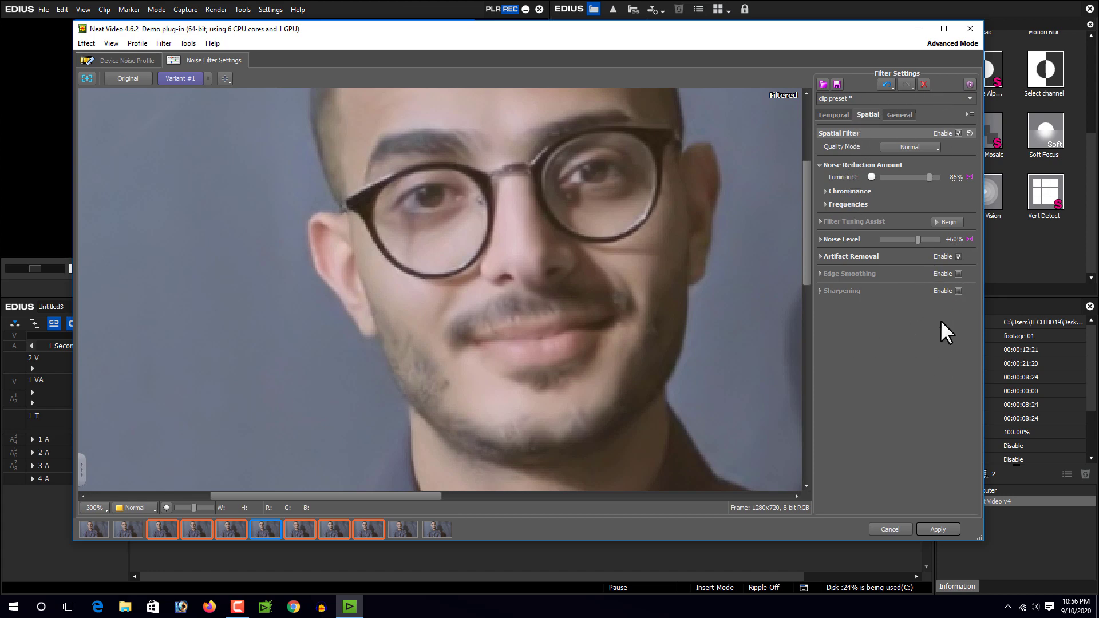
{"action": "left_click", "coordinate": [929, 530]}
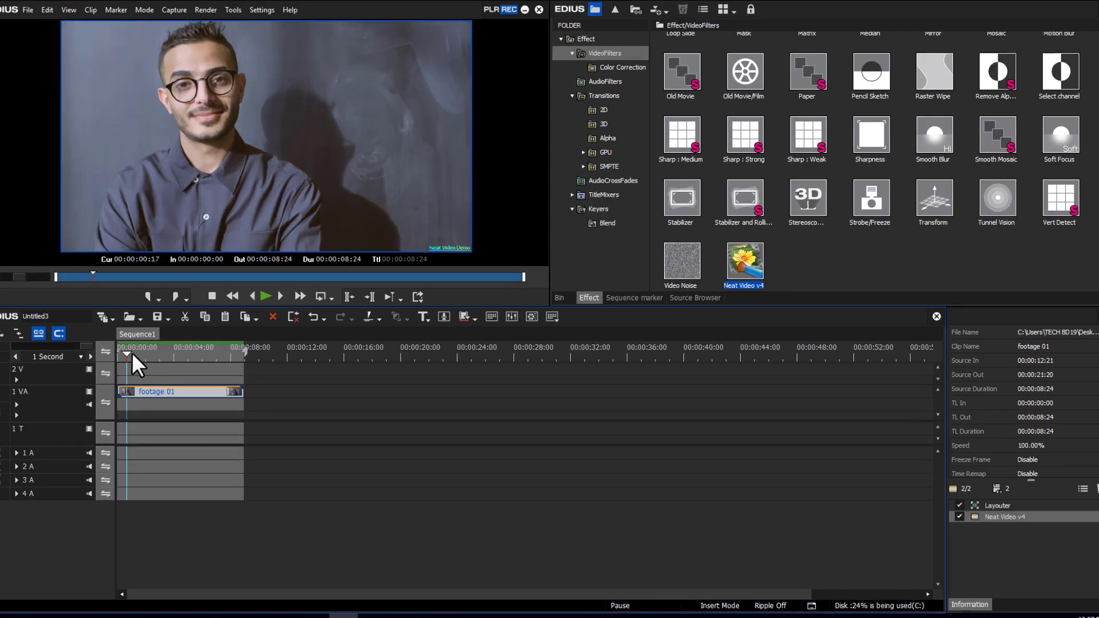
- Play the filtered footage 01 from the start of the timeline in full-screen preview to check the result
{"action": "left_click_drag", "start_coordinate": [132, 356], "coordinate": [98, 357]}
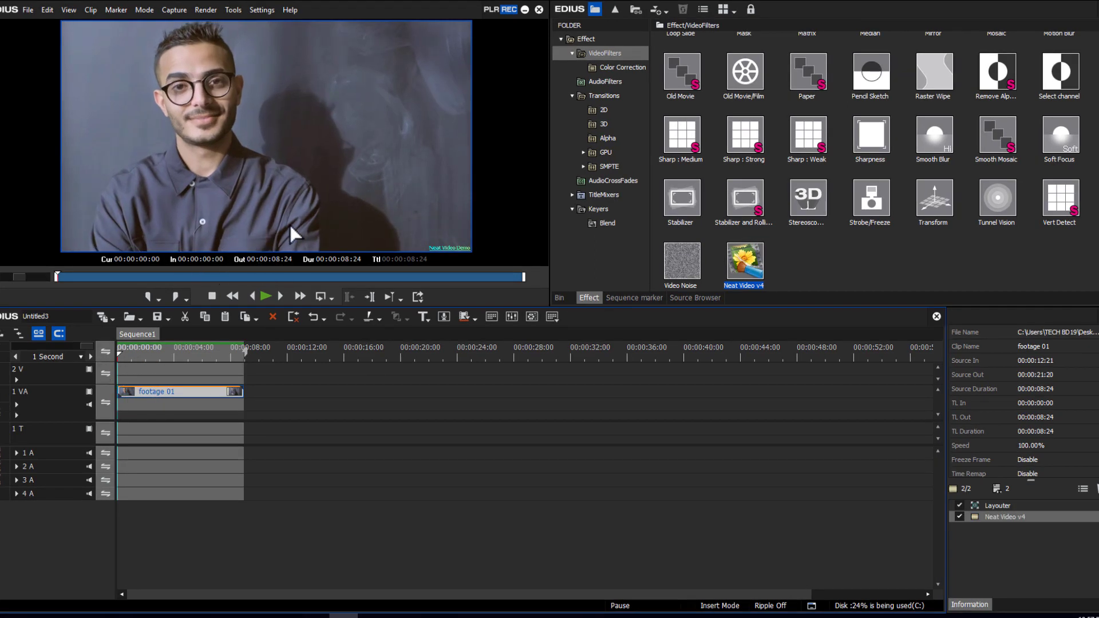
{"action": "key", "text": "space"}
{"action": "double_click", "coordinate": [281, 182]}
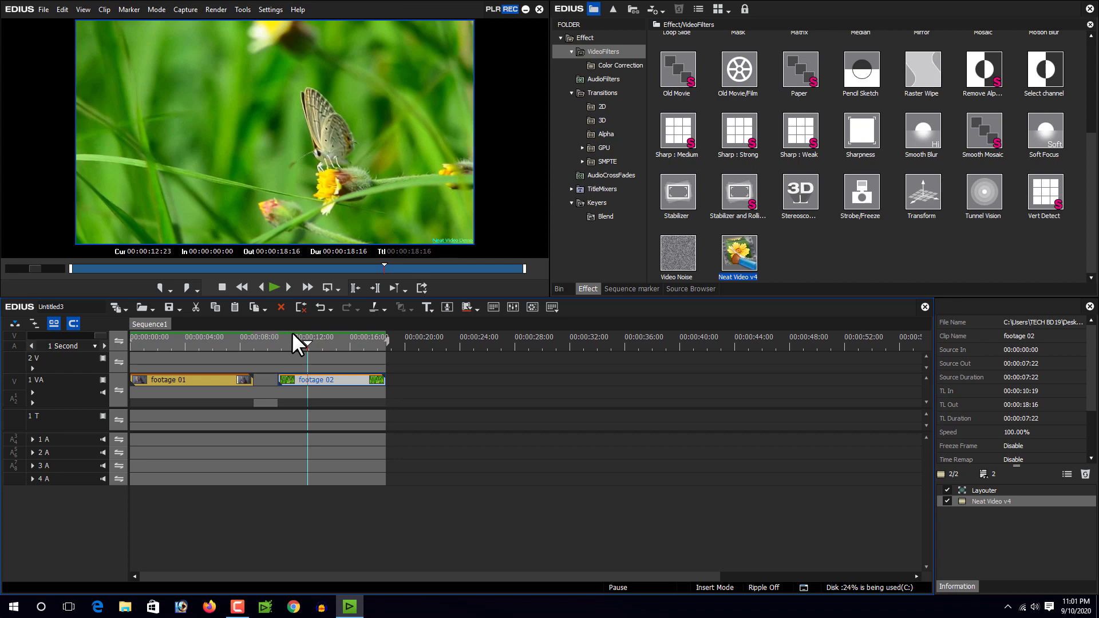
- Close the video editor without saving the current project file
{"action": "left_click", "coordinate": [539, 9]}
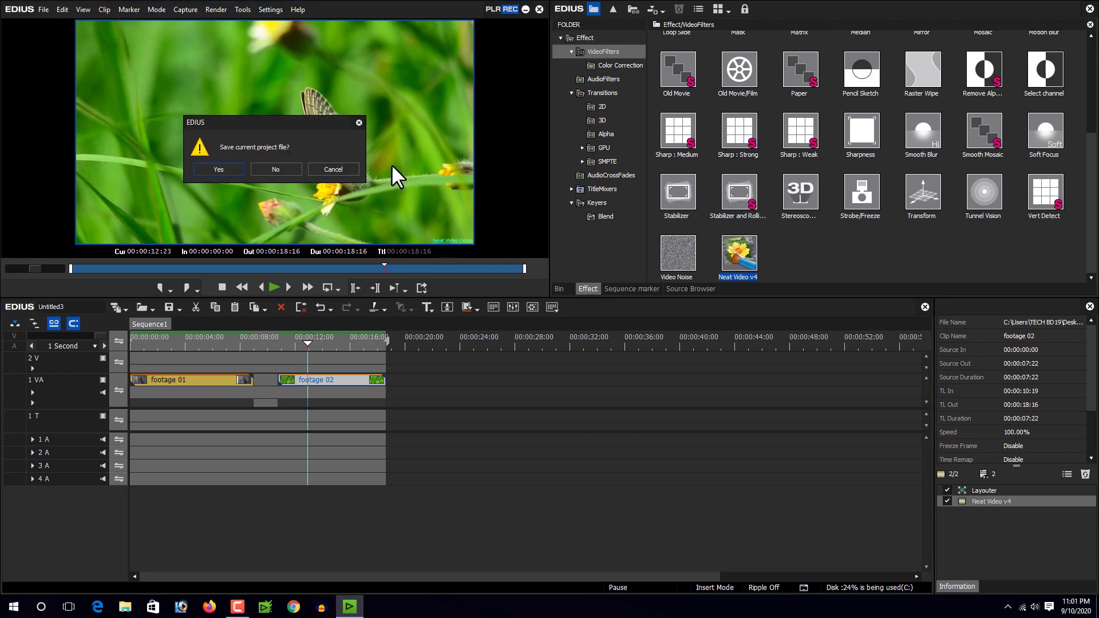
{"action": "left_click", "coordinate": [278, 172]}
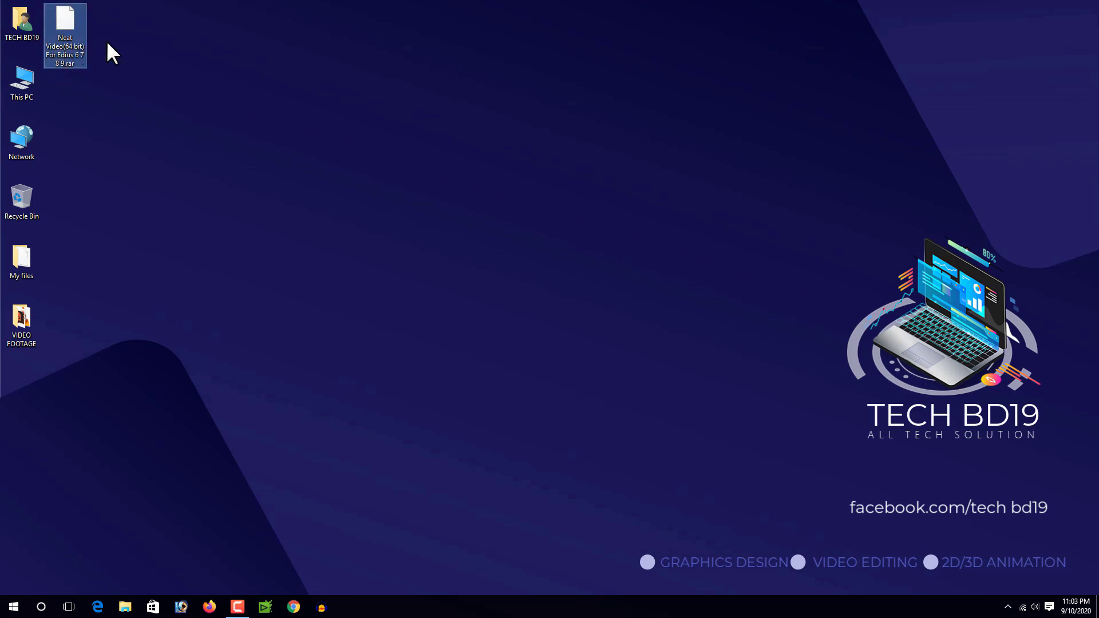
- Extract the Neat Video(64 bit) For Edius 6 7 8 9 archive into its own folder and open the inner folder holding the setup files
{"action": "right_click", "coordinate": [73, 25]}
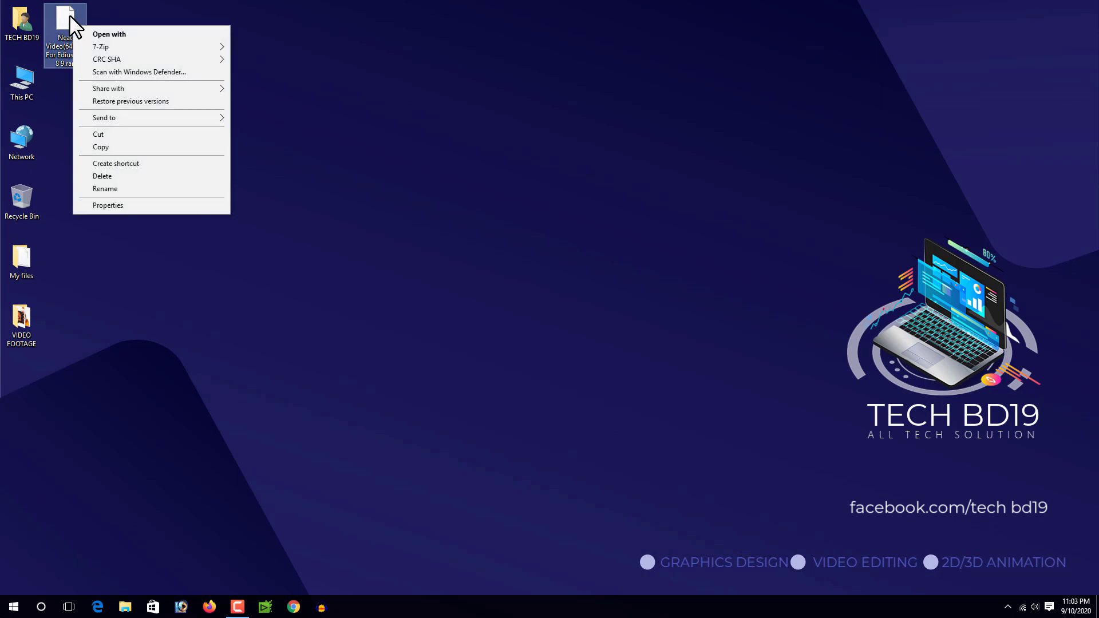
{"action": "mouse_move", "coordinate": [119, 50]}
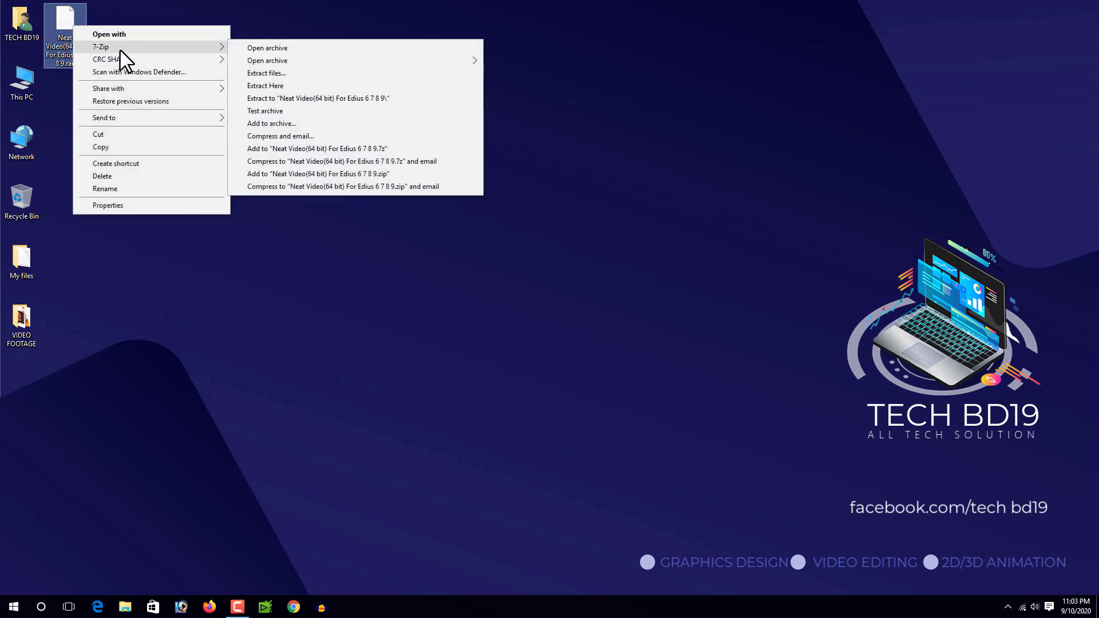
{"action": "left_click", "coordinate": [296, 98]}
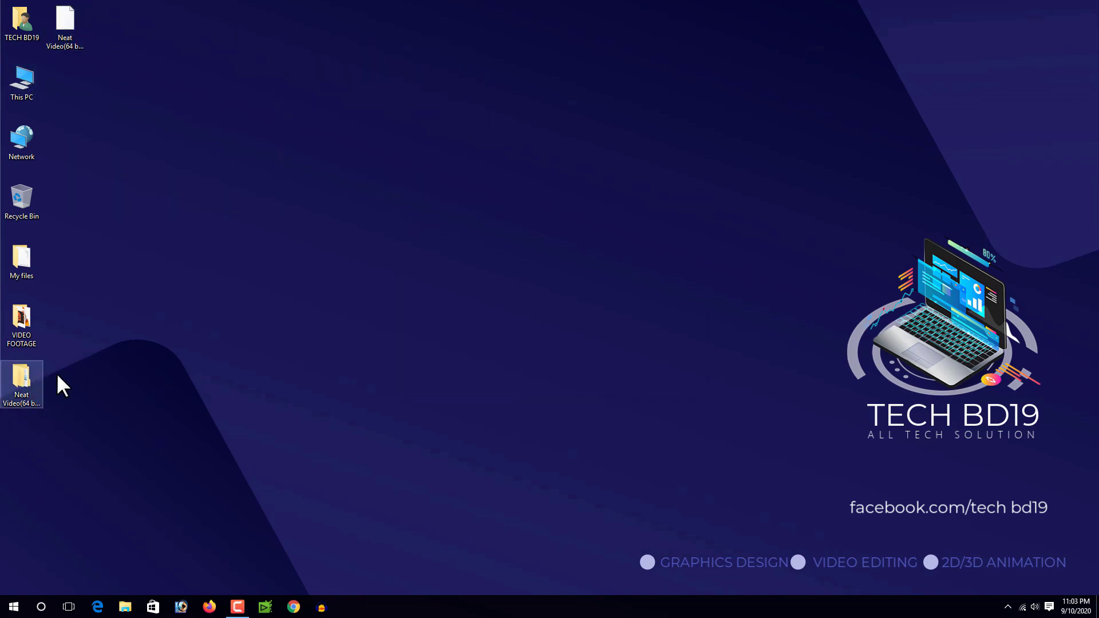
{"action": "double_click", "coordinate": [27, 383]}
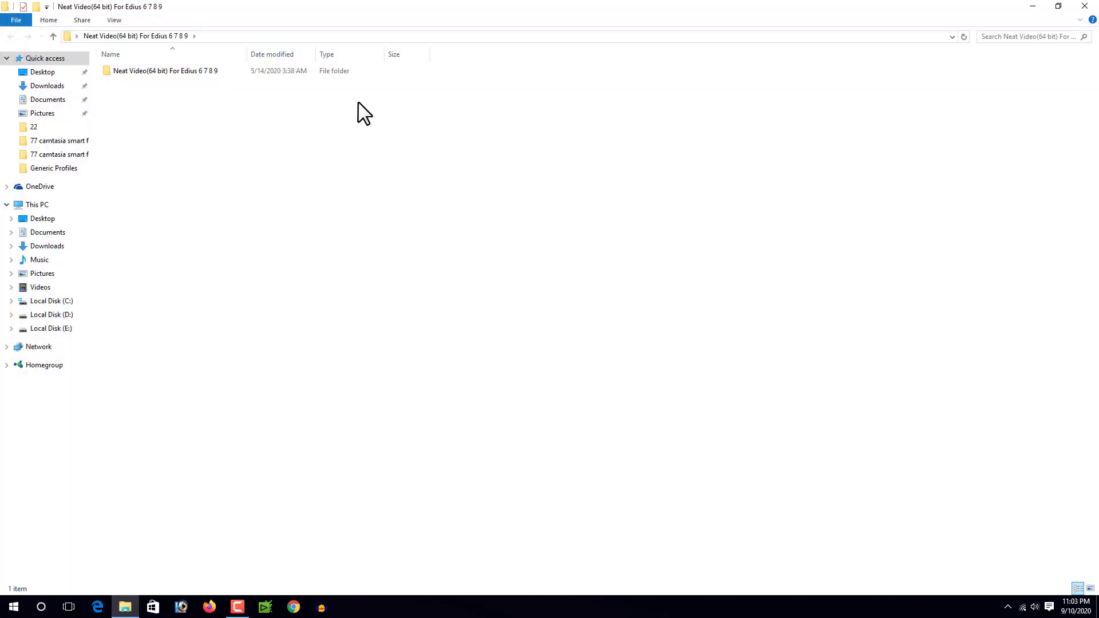
{"action": "double_click", "coordinate": [155, 77]}
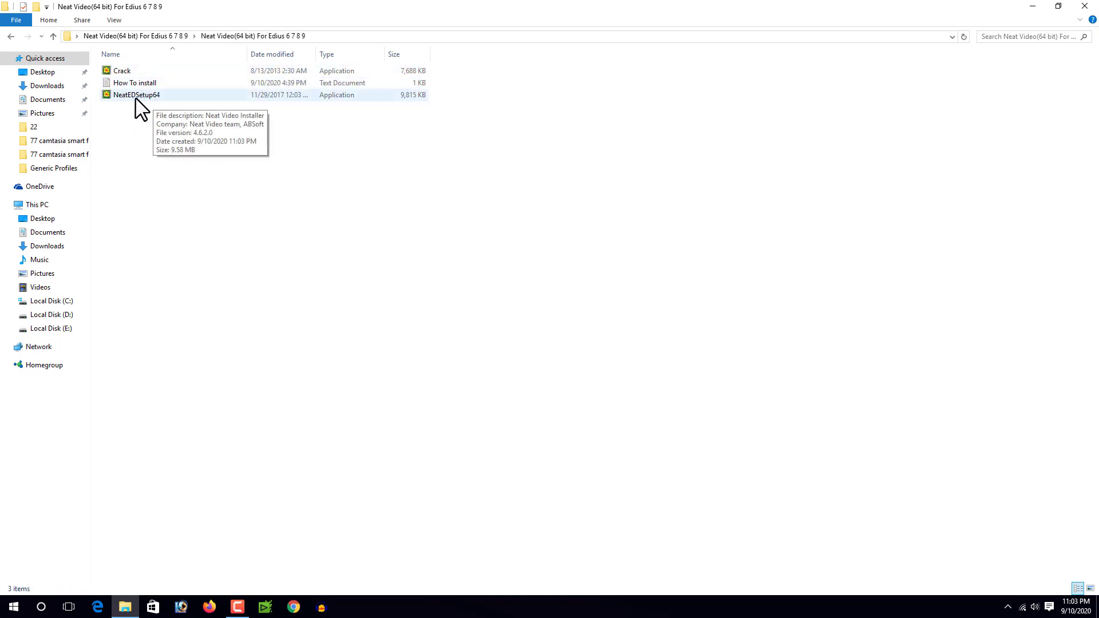
- Install the Neat Video for Edius plug-in with NeatEDSetup64, accepting the licence agreement and keeping Edius 8 as the target
{"action": "double_click", "coordinate": [140, 96]}
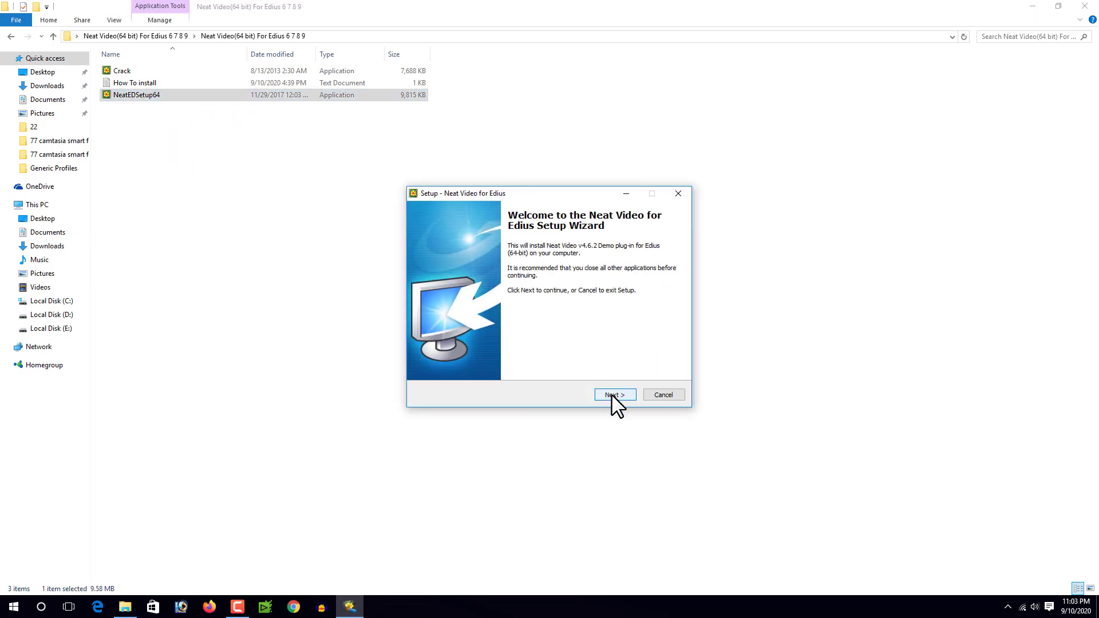
{"action": "left_click", "coordinate": [611, 395]}
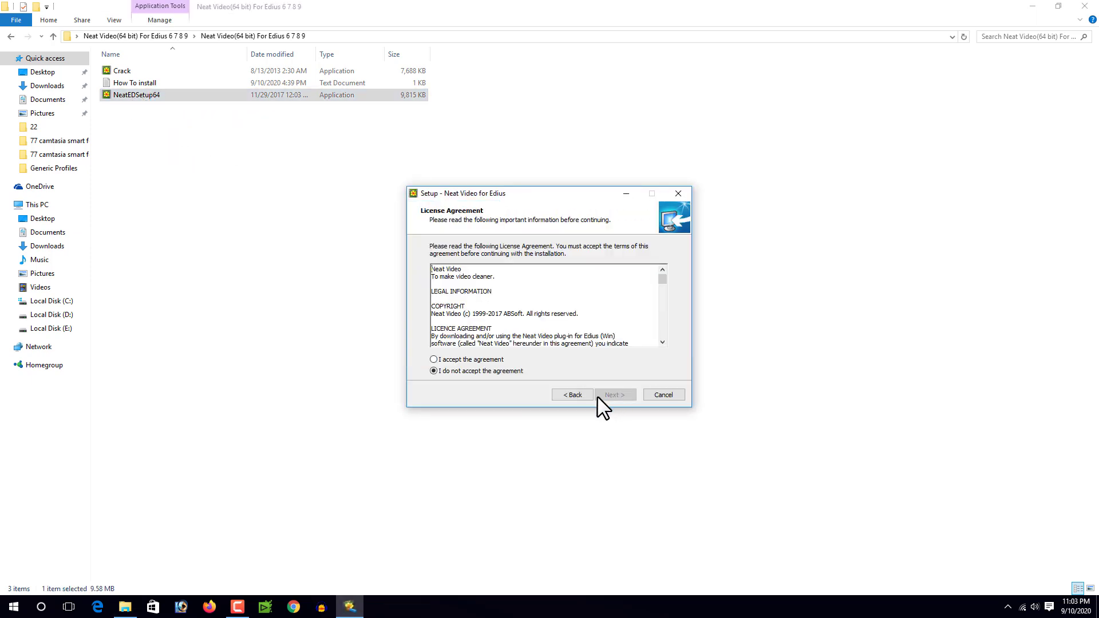
{"action": "left_click", "coordinate": [469, 361]}
{"action": "left_click", "coordinate": [615, 395]}
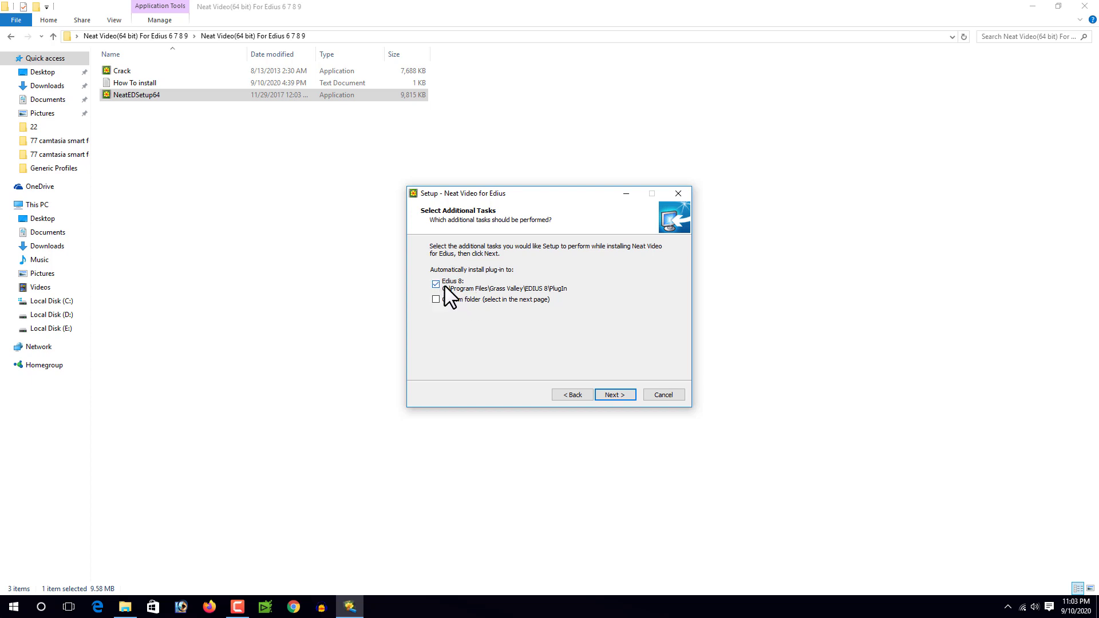
{"action": "left_click", "coordinate": [620, 392]}
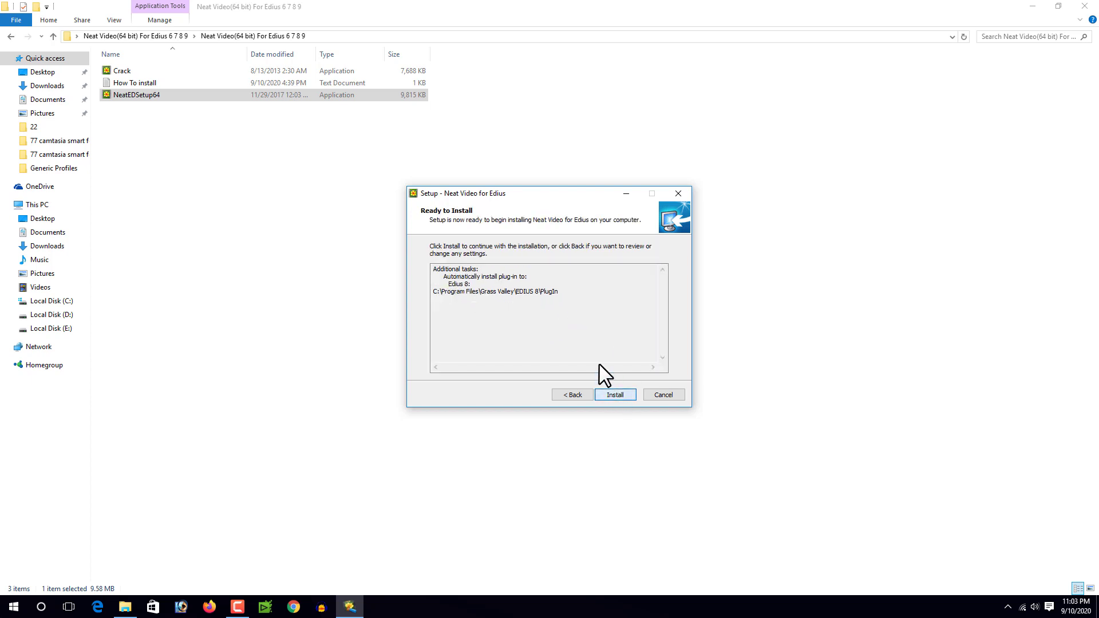
{"action": "left_click", "coordinate": [612, 394]}
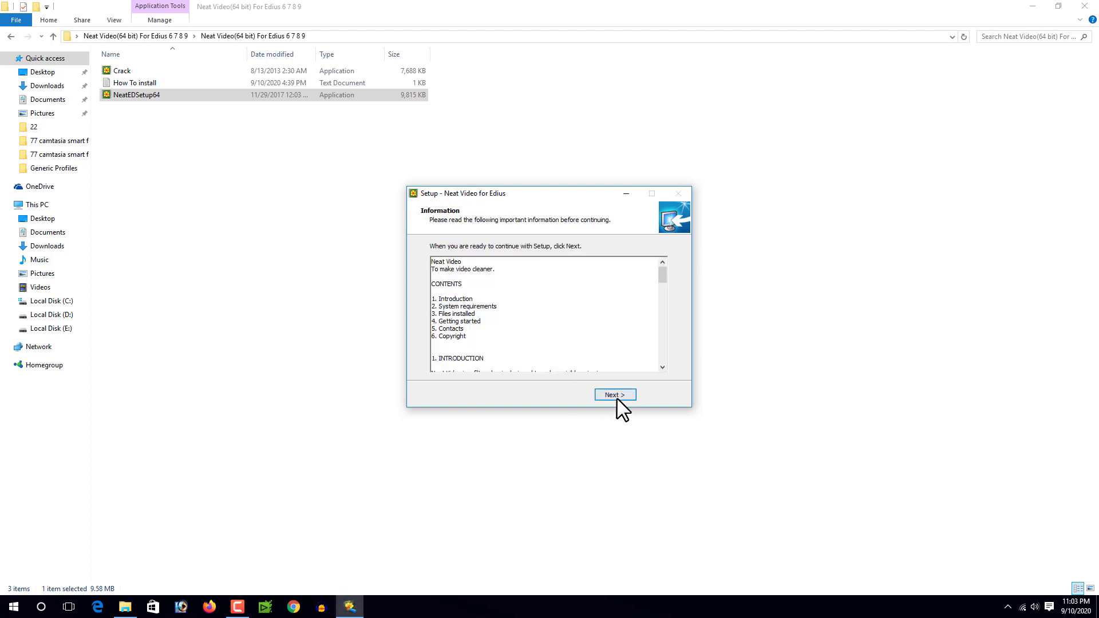
{"action": "left_click", "coordinate": [615, 396]}
{"action": "left_click", "coordinate": [613, 396]}
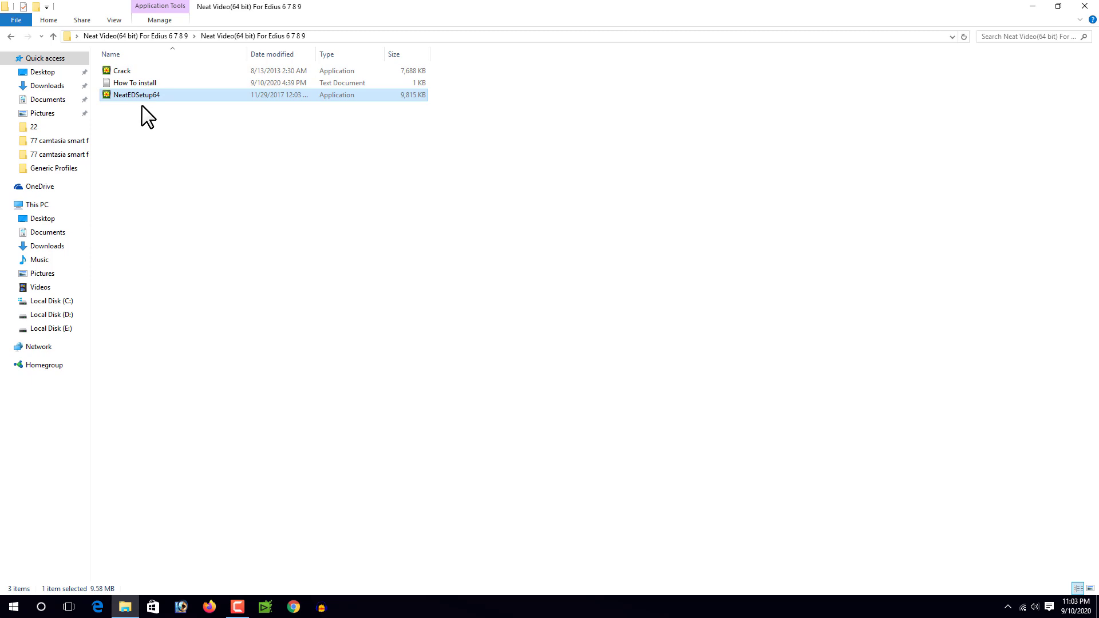
- Run the Crack application from the same folder and complete its Neat Video for Edius setup, accepting the licence agreement
{"action": "double_click", "coordinate": [123, 72]}
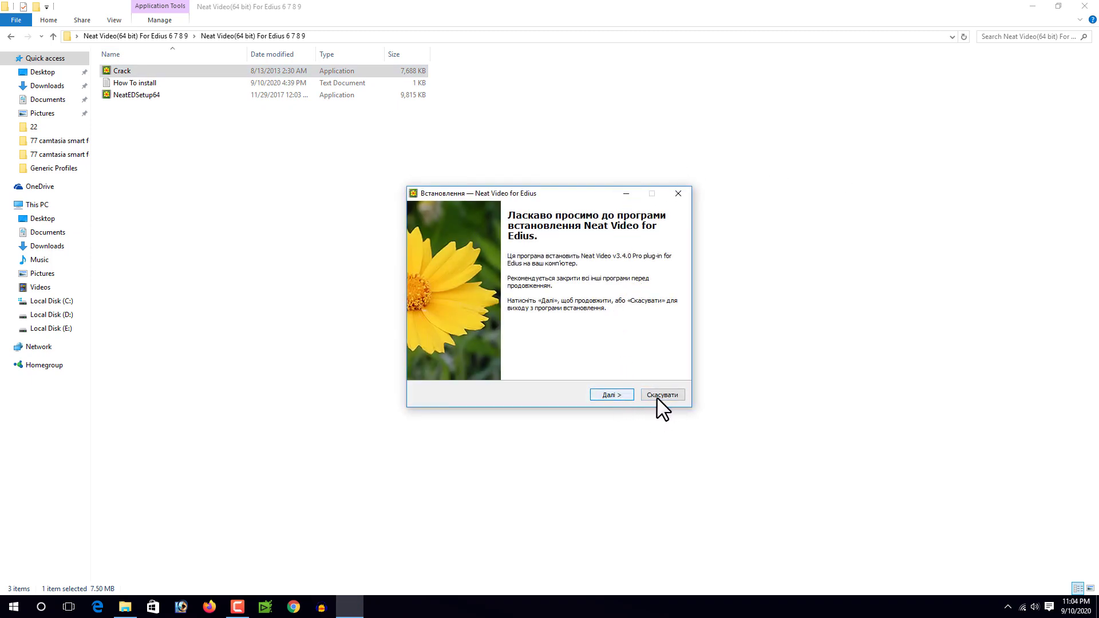
{"action": "left_click", "coordinate": [611, 395]}
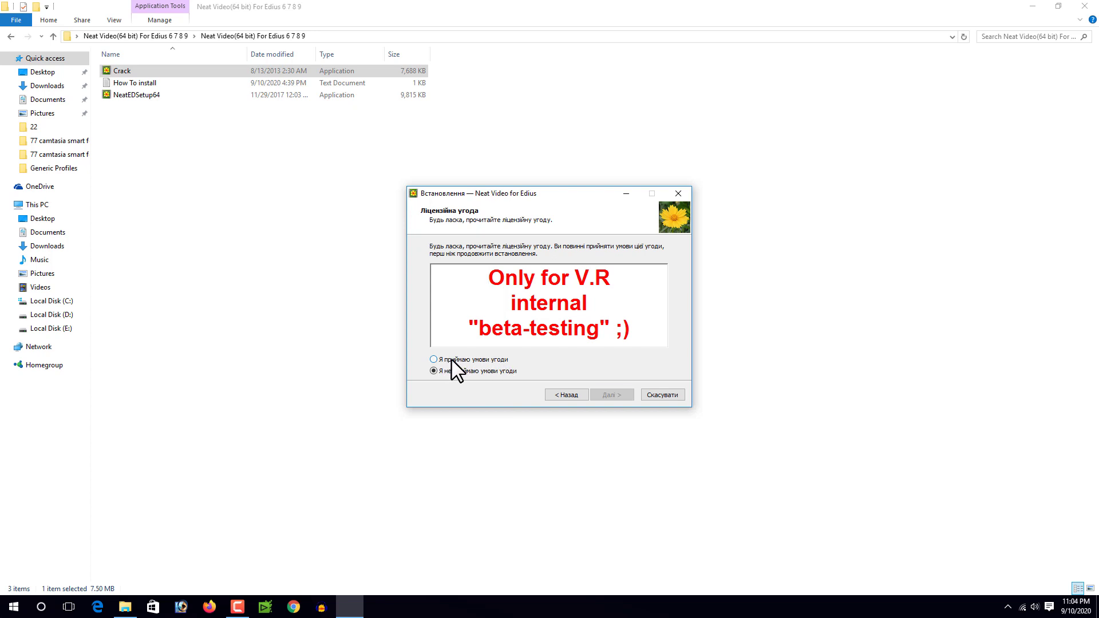
{"action": "left_click", "coordinate": [451, 359]}
{"action": "left_click", "coordinate": [612, 393]}
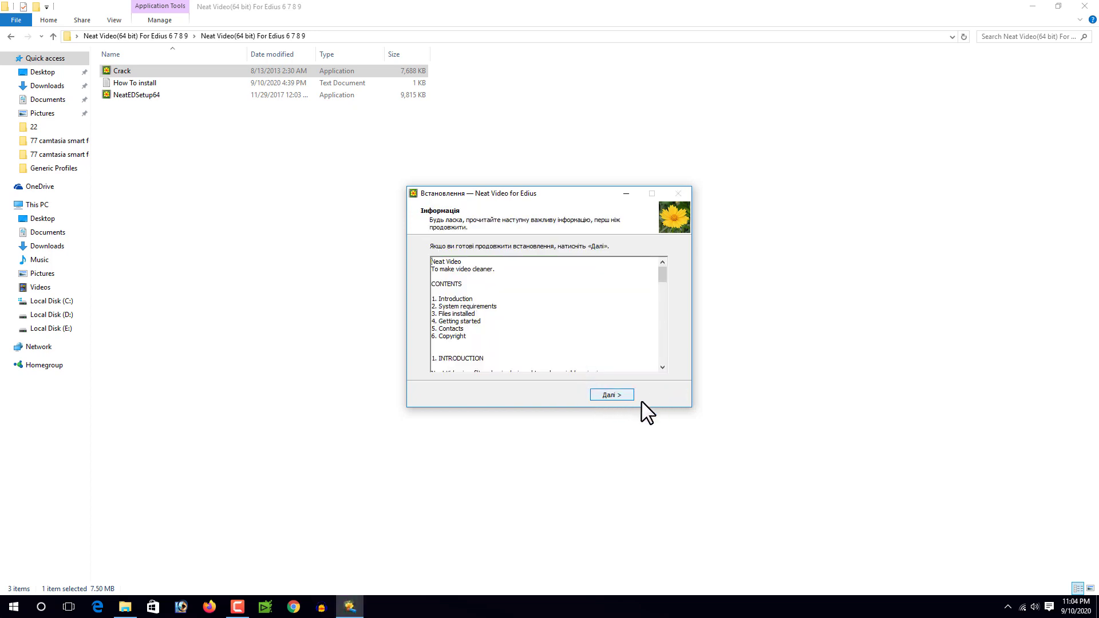
{"action": "left_click", "coordinate": [606, 393]}
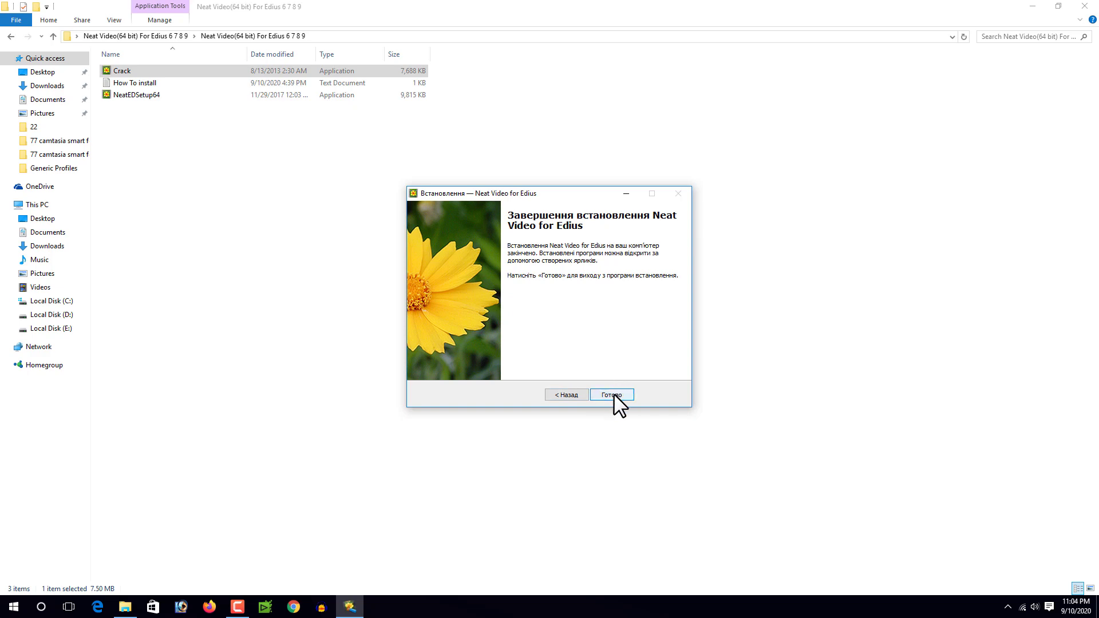
{"action": "left_click", "coordinate": [613, 396]}
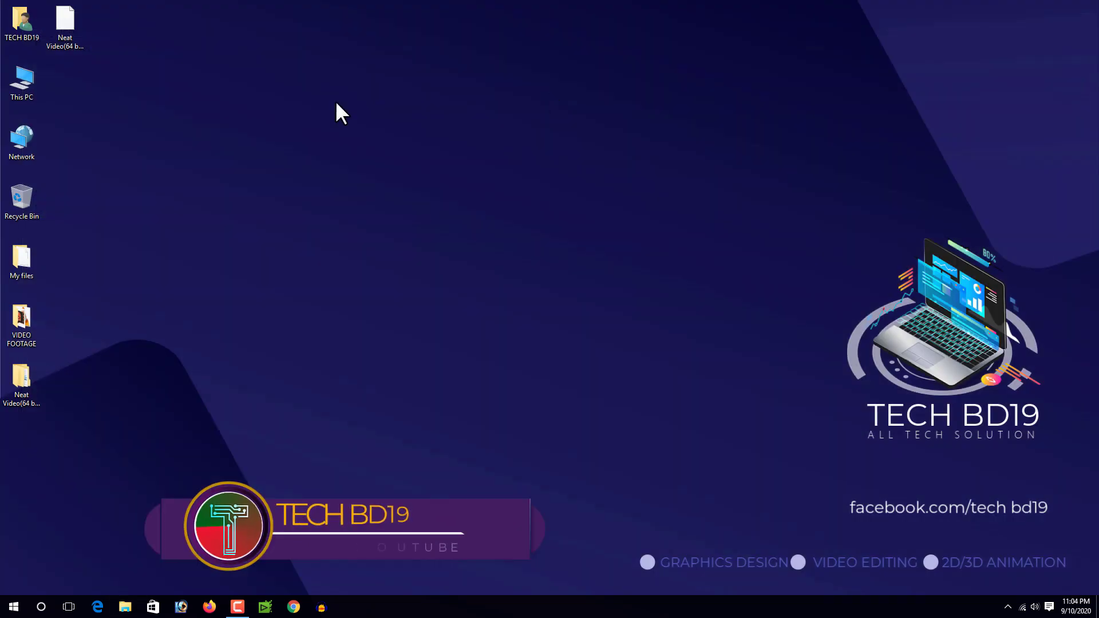
- Switch to EDIUS and create a new project with the HD 1920x1080 25p 16:9 8bit preset
{"action": "right_click", "coordinate": [336, 100]}
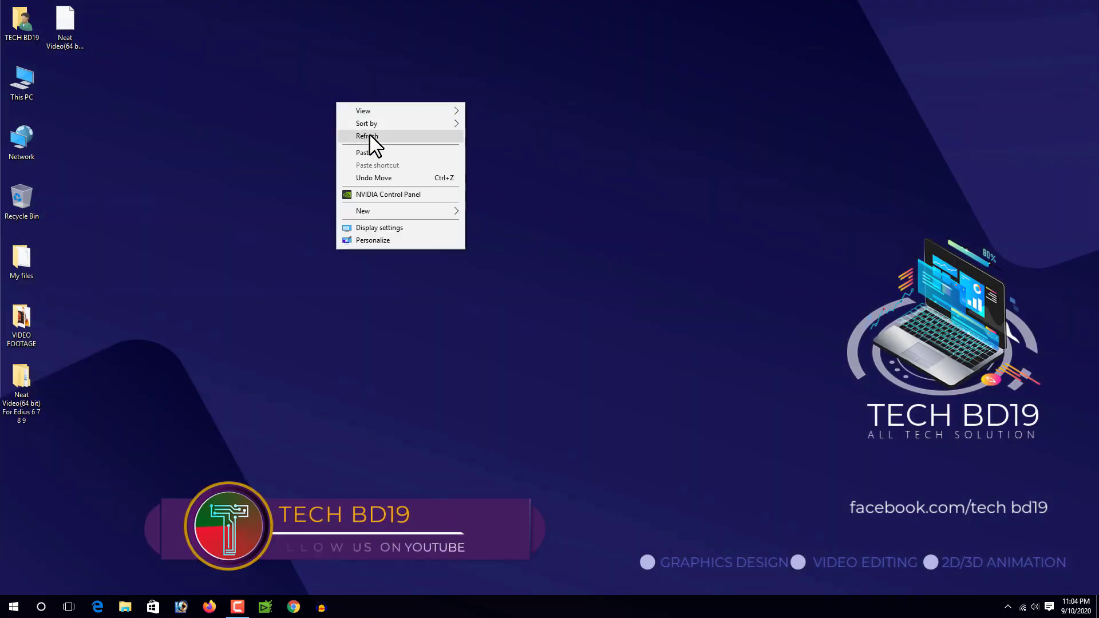
{"action": "left_click", "coordinate": [344, 136]}
{"action": "left_click", "coordinate": [265, 607]}
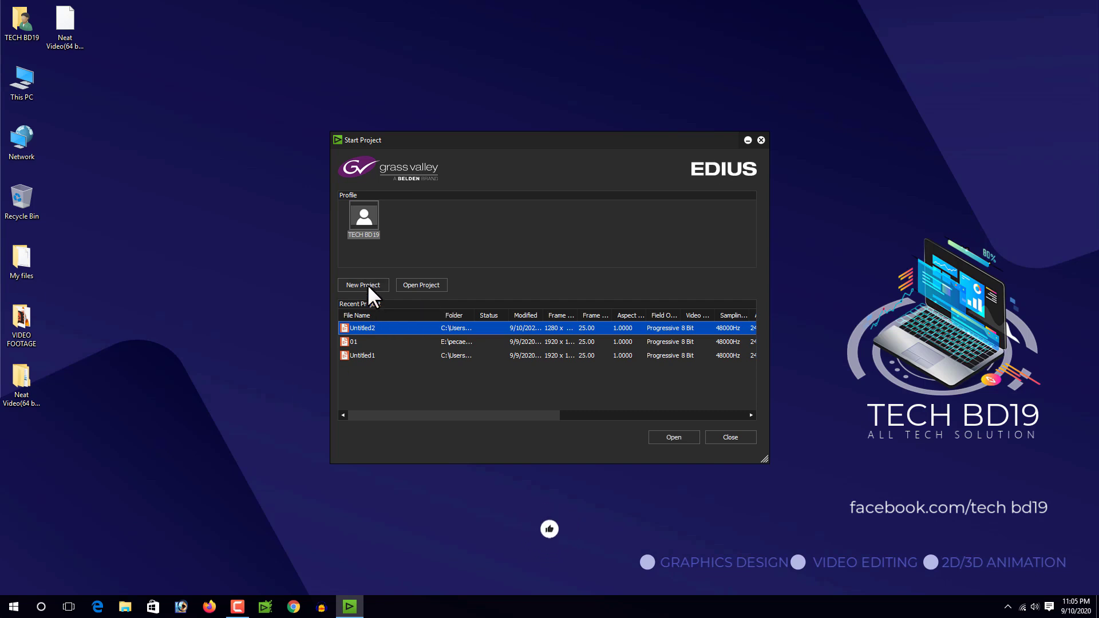
{"action": "left_click", "coordinate": [384, 285]}
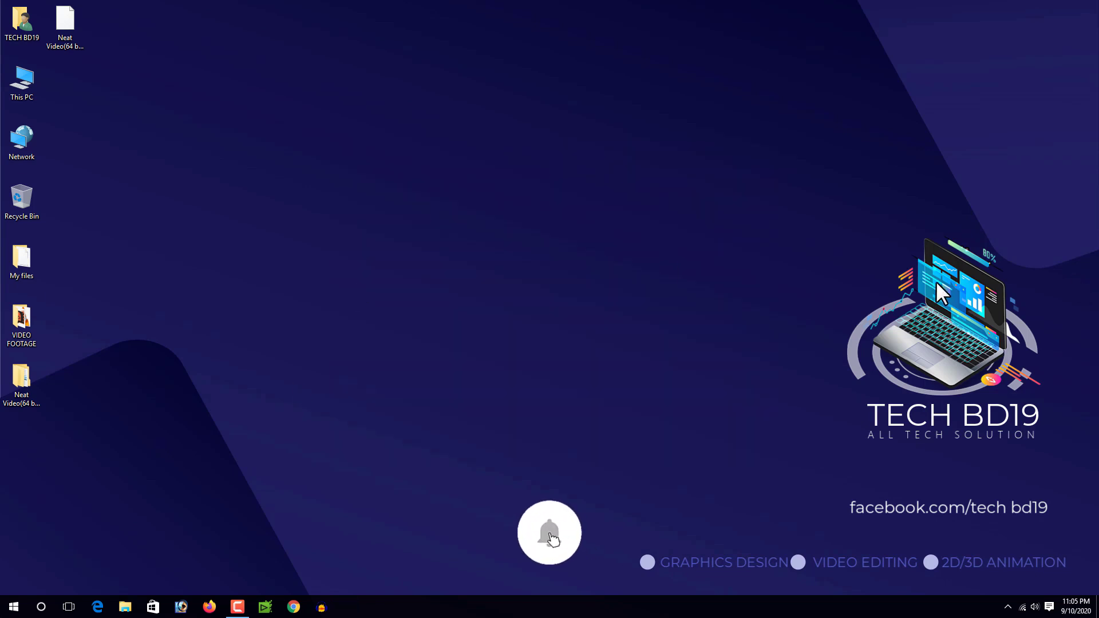
{"action": "left_click", "coordinate": [424, 309]}
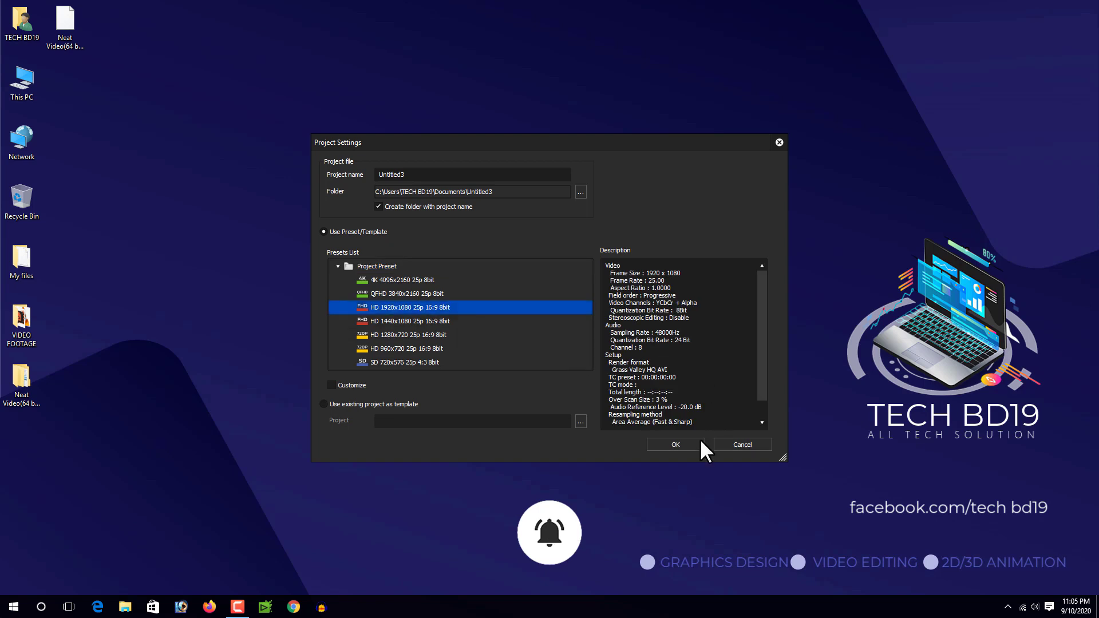
{"action": "left_click", "coordinate": [675, 445]}
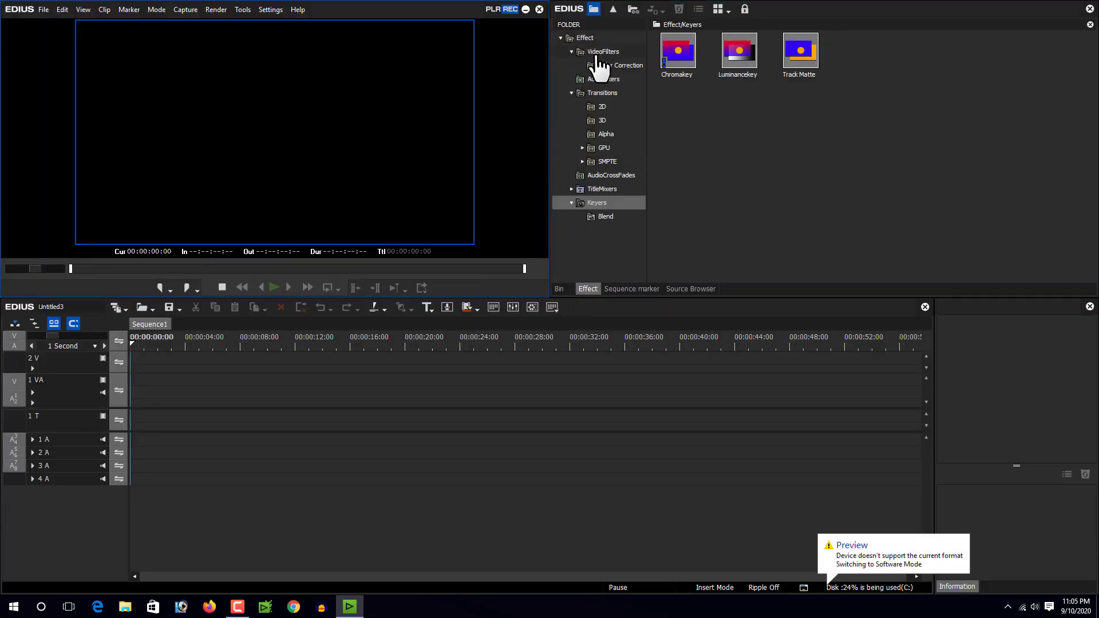
- Look through the VideoFilters effects for the Neat Video v4 filter and return to the project bin
{"action": "left_click", "coordinate": [581, 39]}
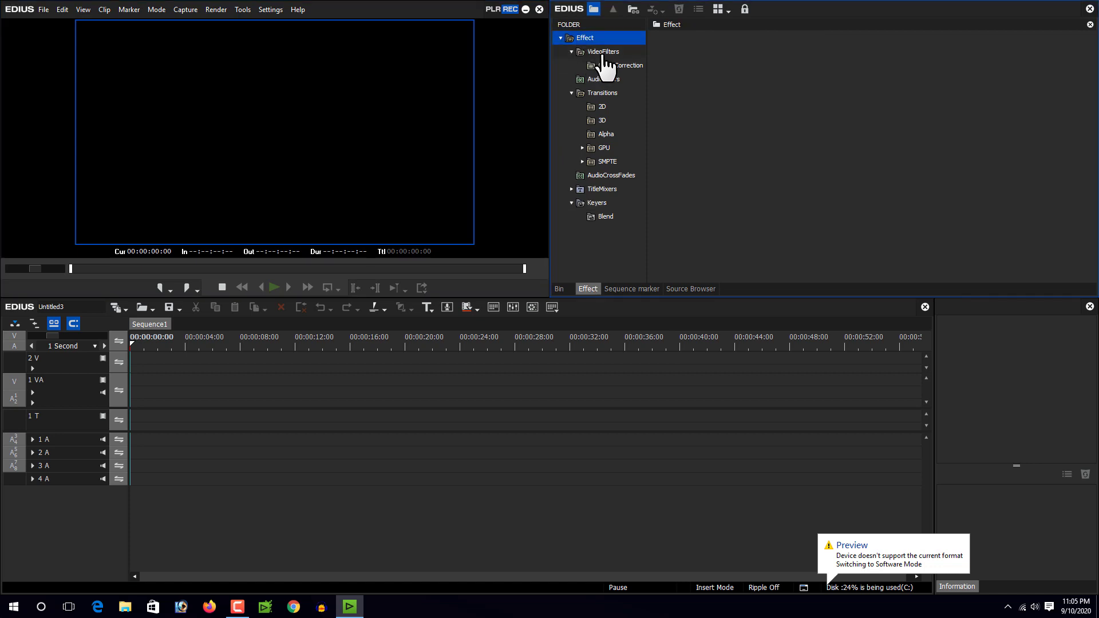
{"action": "left_click", "coordinate": [597, 52]}
{"action": "left_click_drag", "start_coordinate": [1091, 86], "coordinate": [1077, 234]}
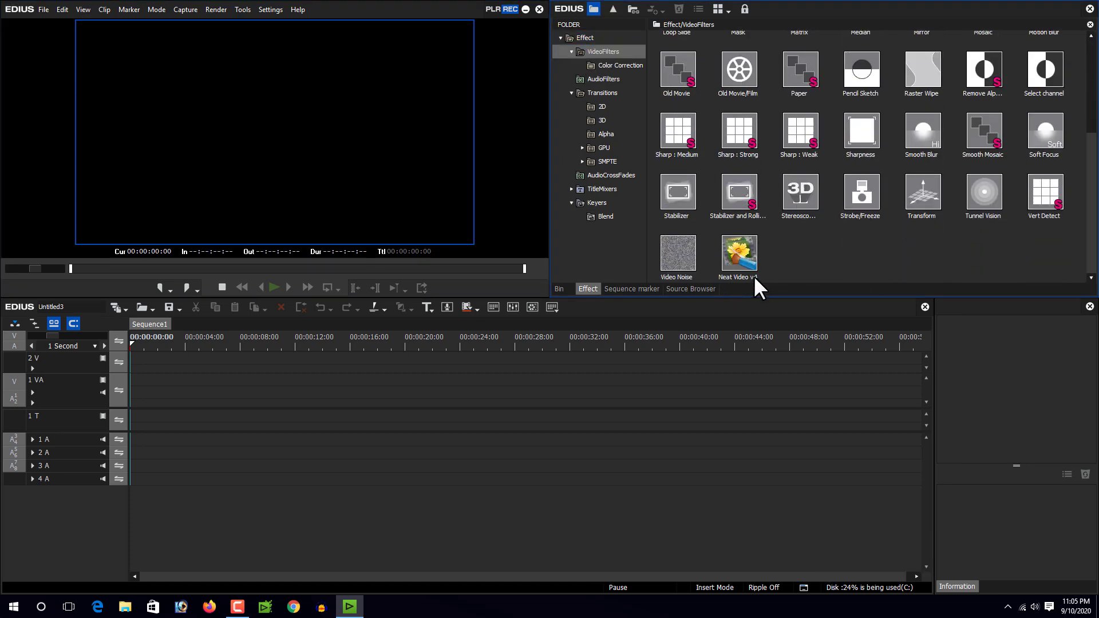
{"action": "left_click", "coordinate": [559, 289]}
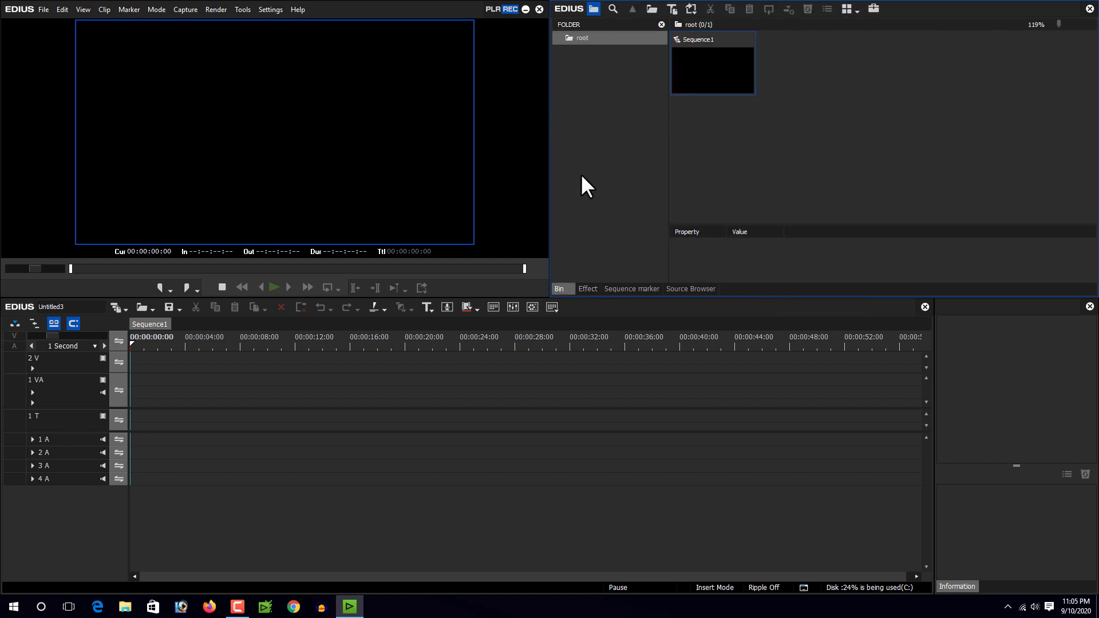